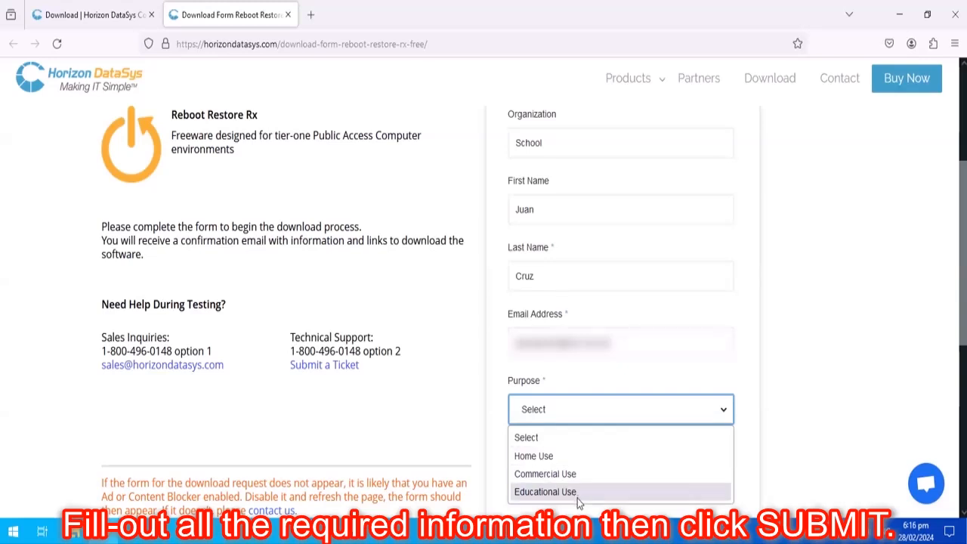
# Step: Choose Home Use as the purpose, pass the car-image robot check, and submit the download form
pyautogui.click(593, 455)
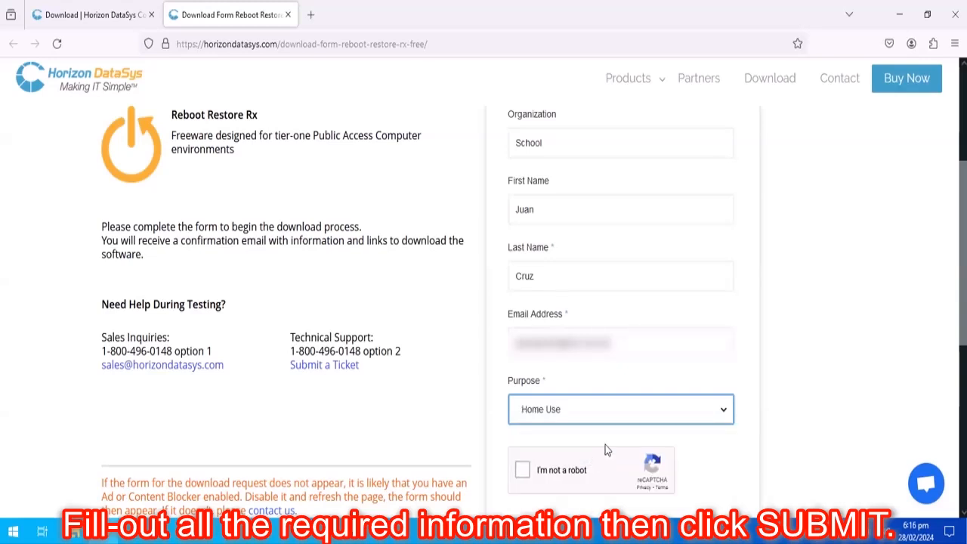
pyautogui.click(522, 470)
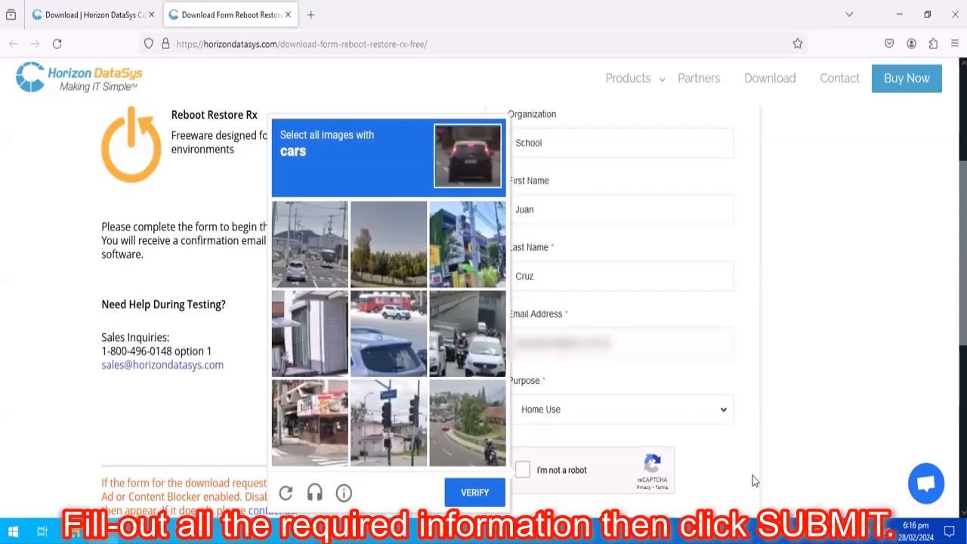
pyautogui.click(300, 255)
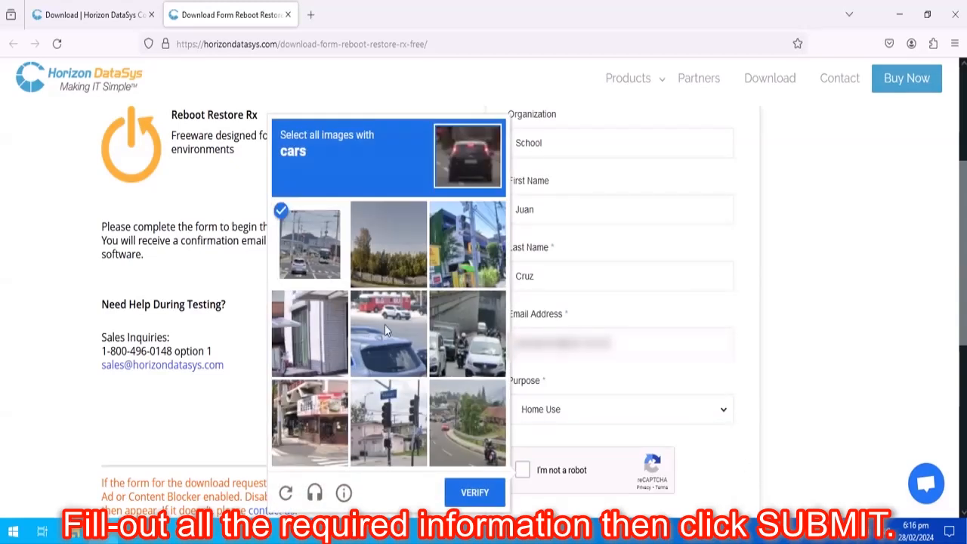
pyautogui.click(468, 343)
pyautogui.click(388, 344)
pyautogui.click(477, 493)
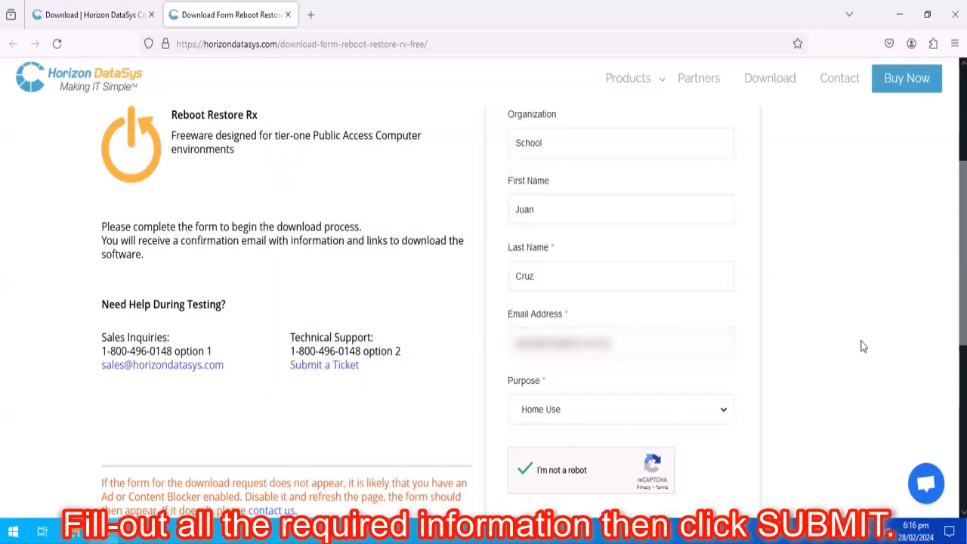
pyautogui.moveTo(962, 217); pyautogui.dragTo(960, 255)
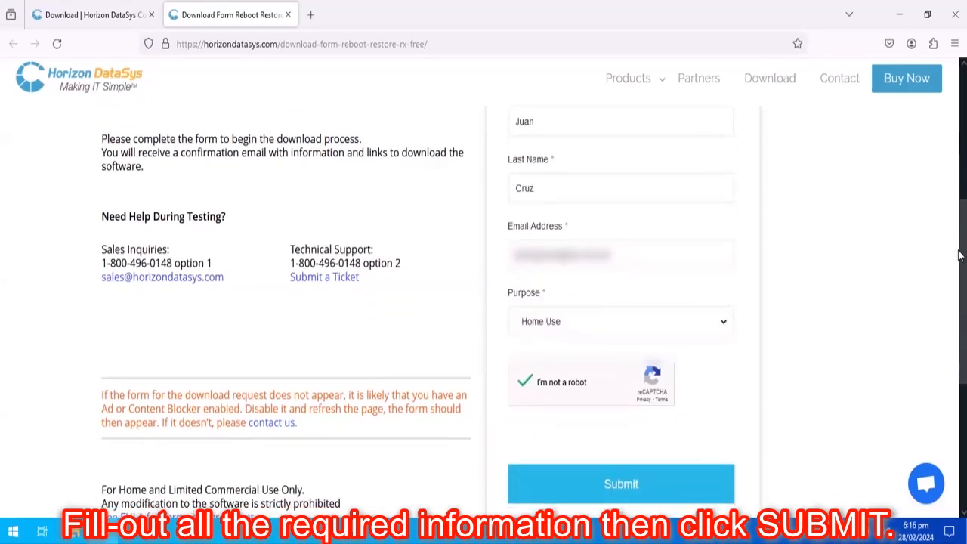
pyautogui.click(700, 490)
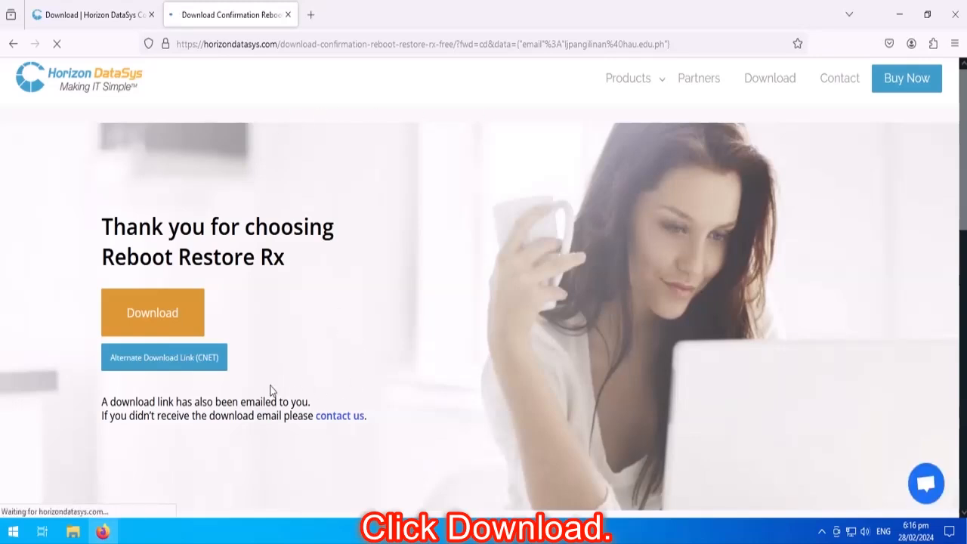
# Step: Download RebootRestoreRx3.zip and show it in its Downloads folder
pyautogui.click(160, 320)
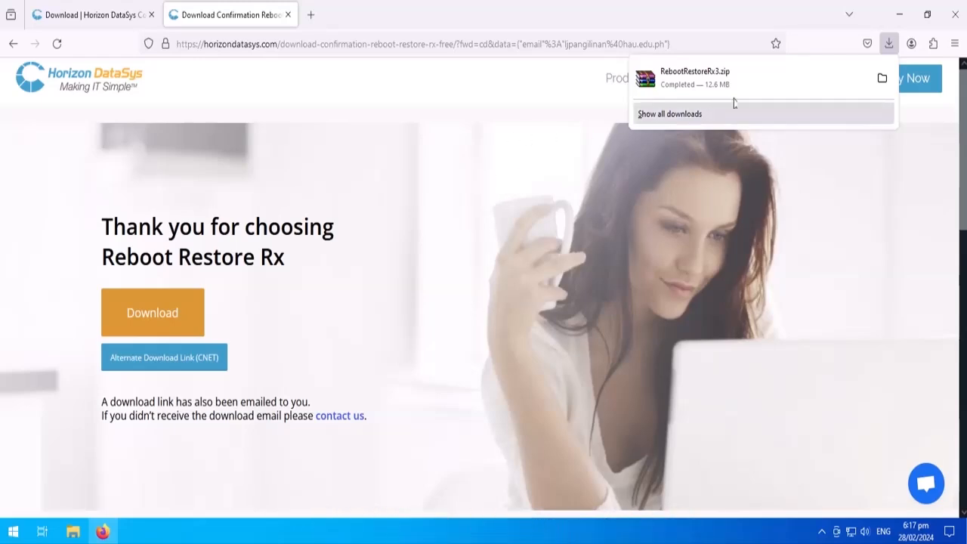
pyautogui.click(882, 80)
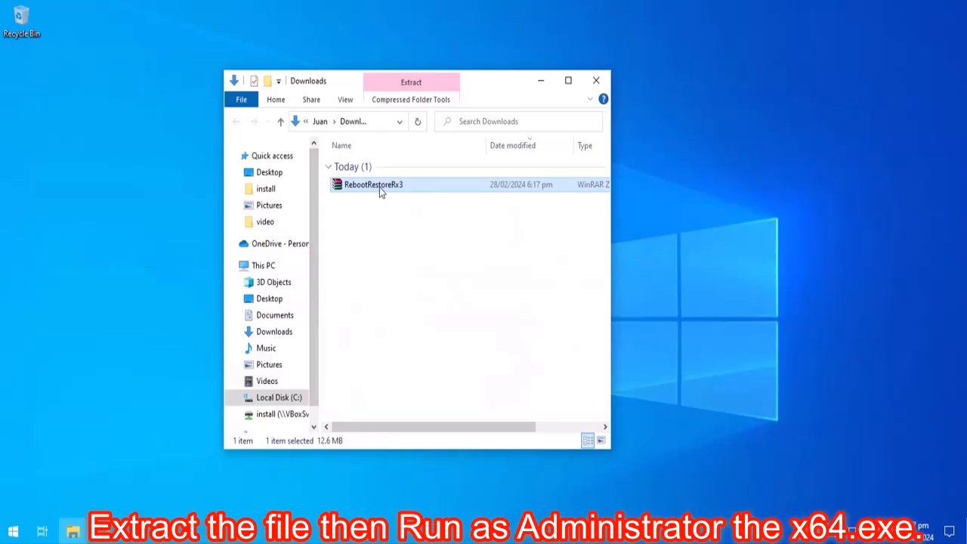
pyautogui.rightClick(379, 186)
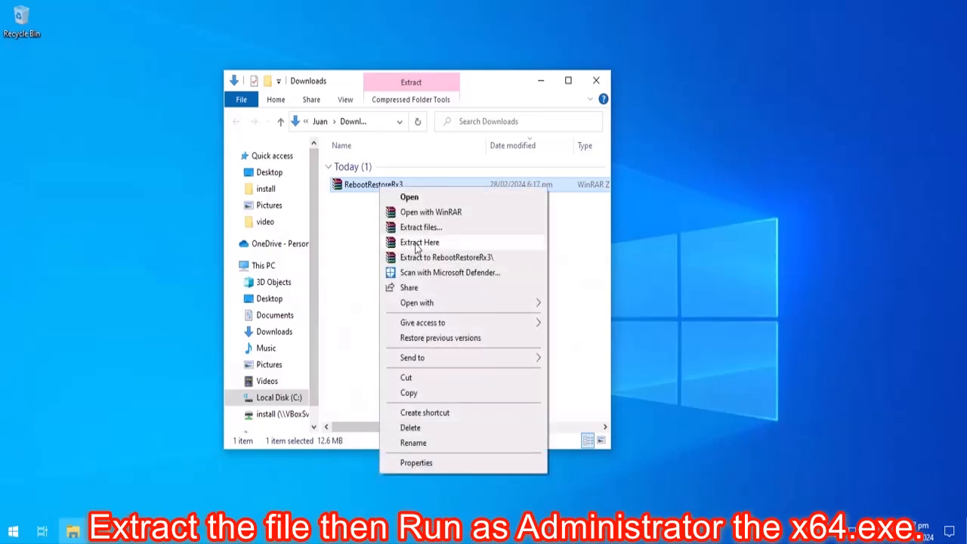
pyautogui.click(419, 243)
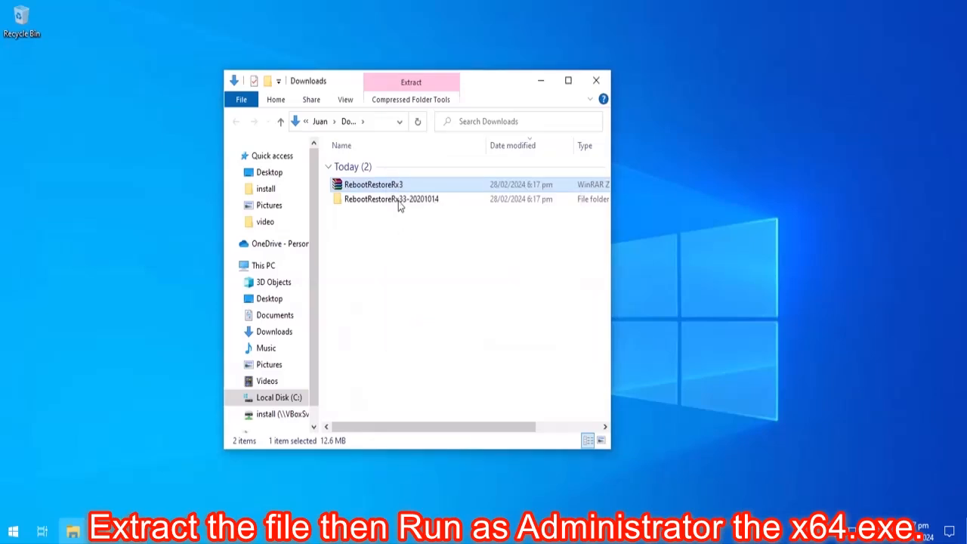
pyautogui.doubleClick(397, 201)
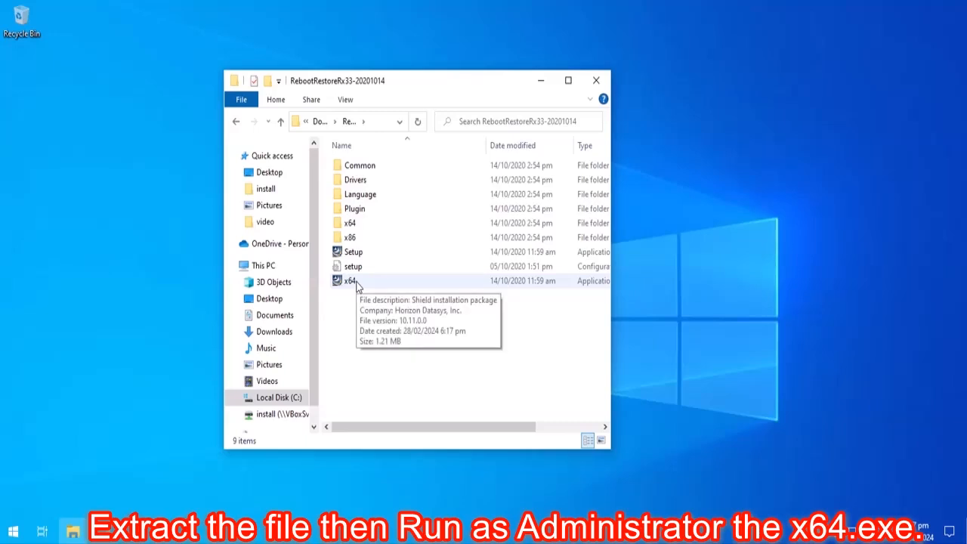
# Step: Run the x64 installer as administrator
pyautogui.rightClick(357, 284)
pyautogui.click(342, 282)
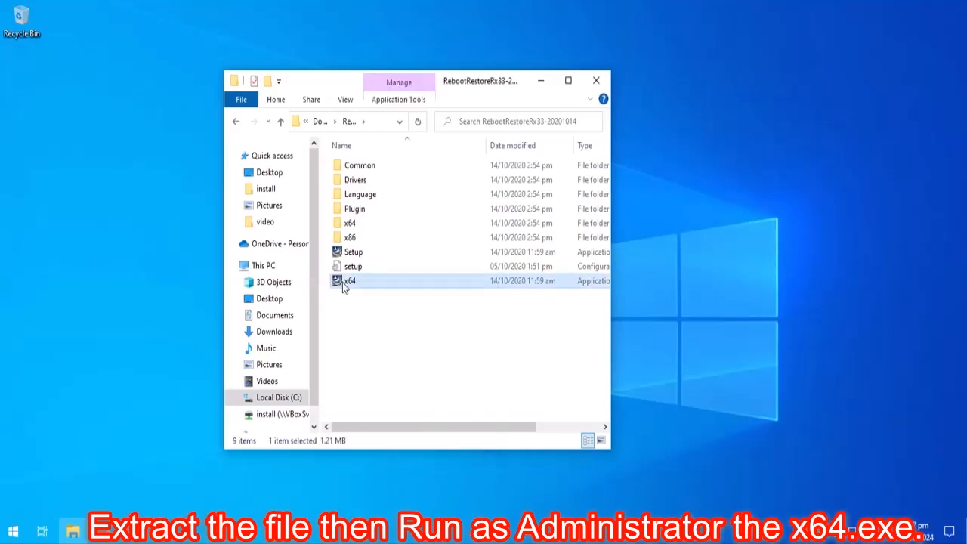
pyautogui.rightClick(342, 283)
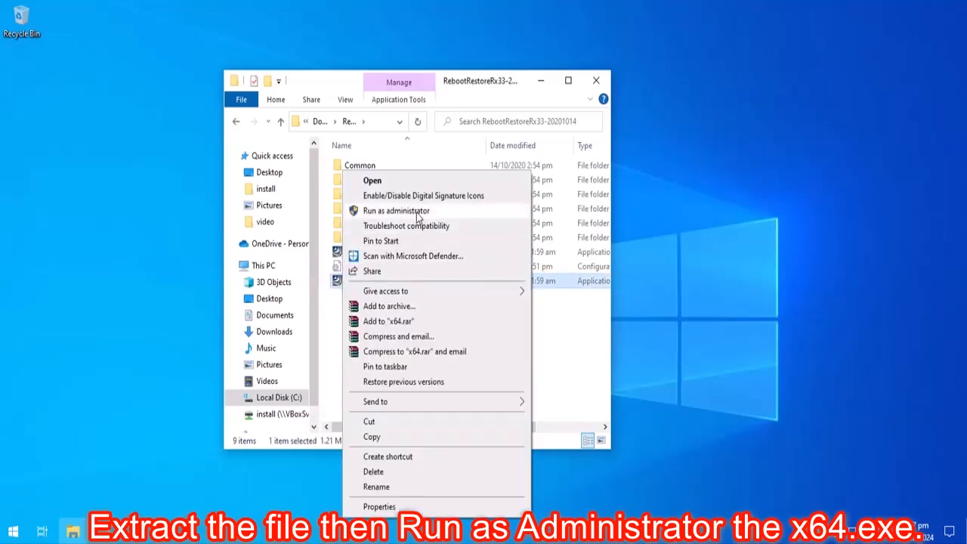
pyautogui.click(416, 212)
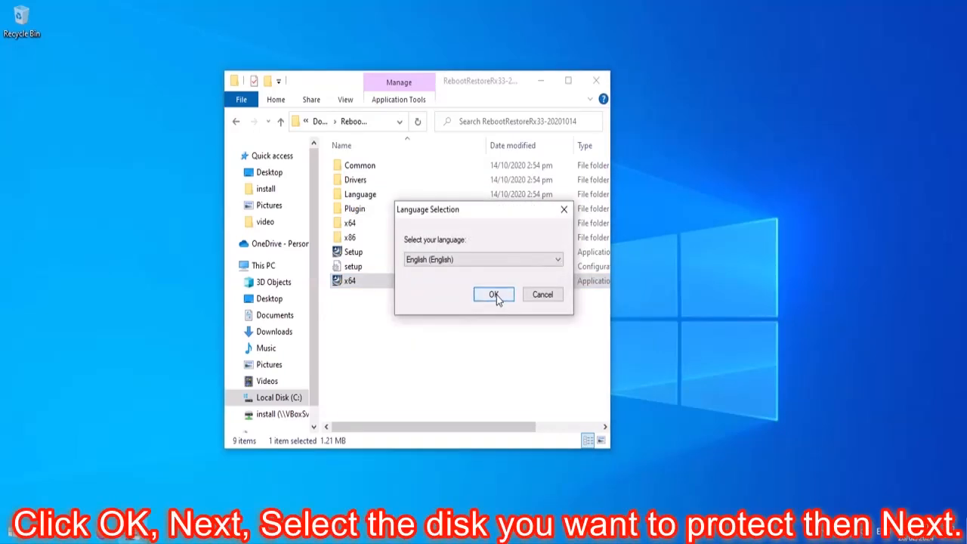
# Step: Install in English, accept the licence, protect only drive C: without the 50 MB partition, and restart
pyautogui.click(495, 294)
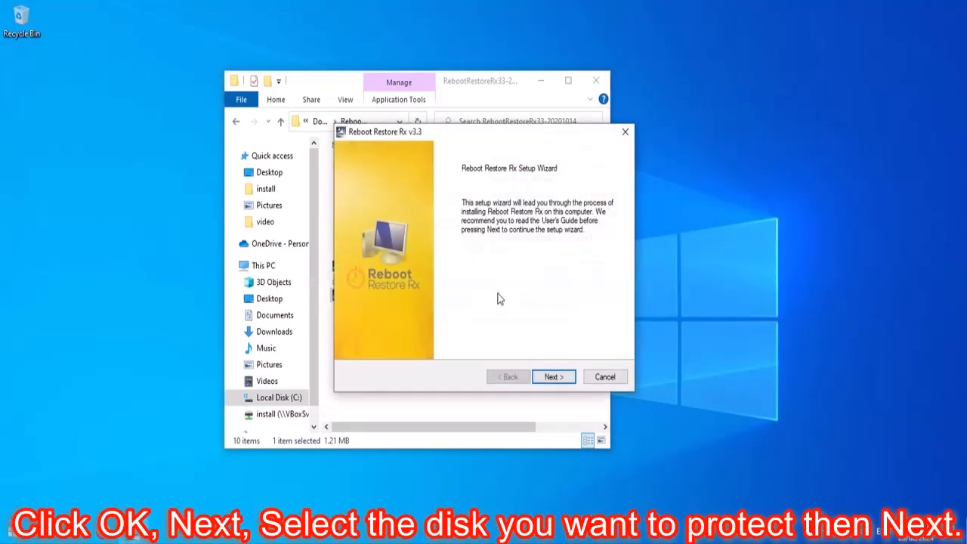
pyautogui.click(552, 377)
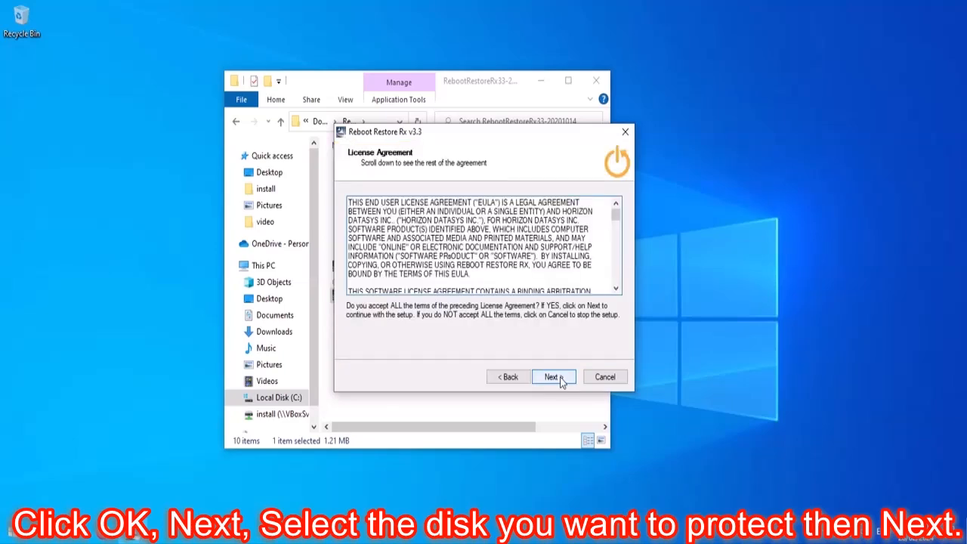
pyautogui.click(560, 380)
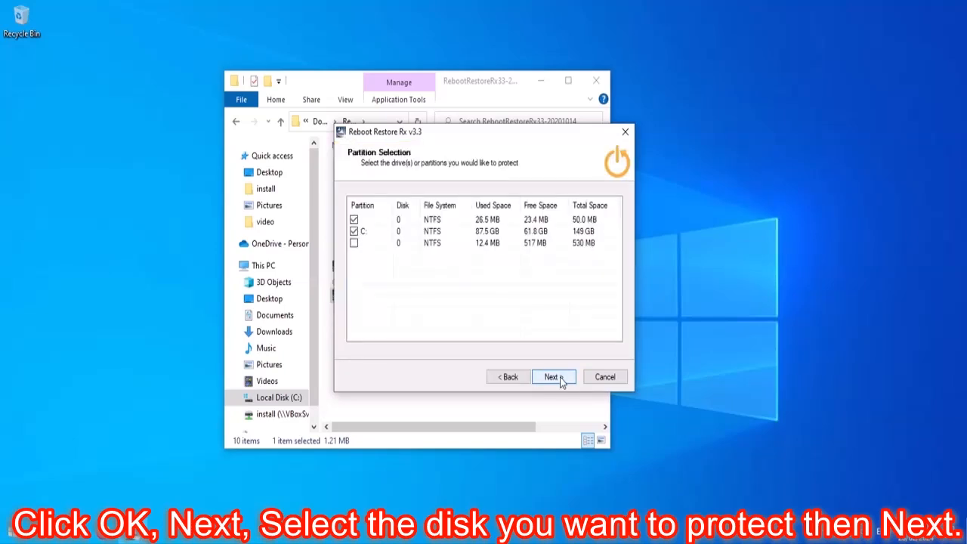
pyautogui.click(353, 219)
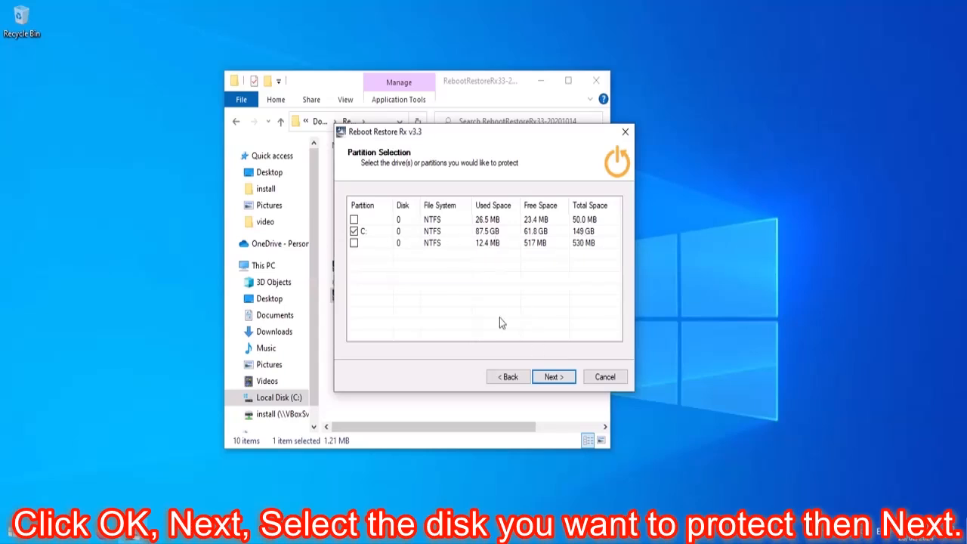
pyautogui.click(569, 379)
pyautogui.click(571, 378)
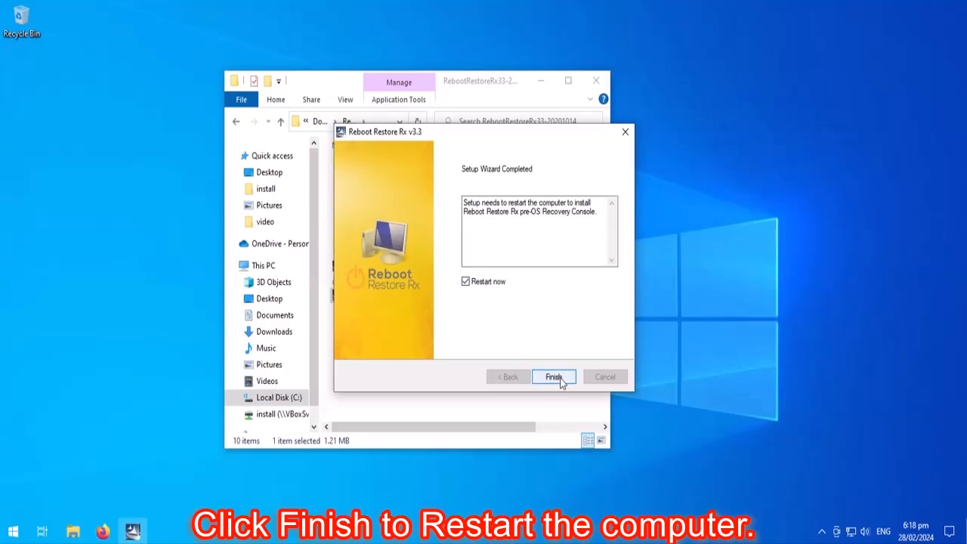
pyautogui.click(560, 377)
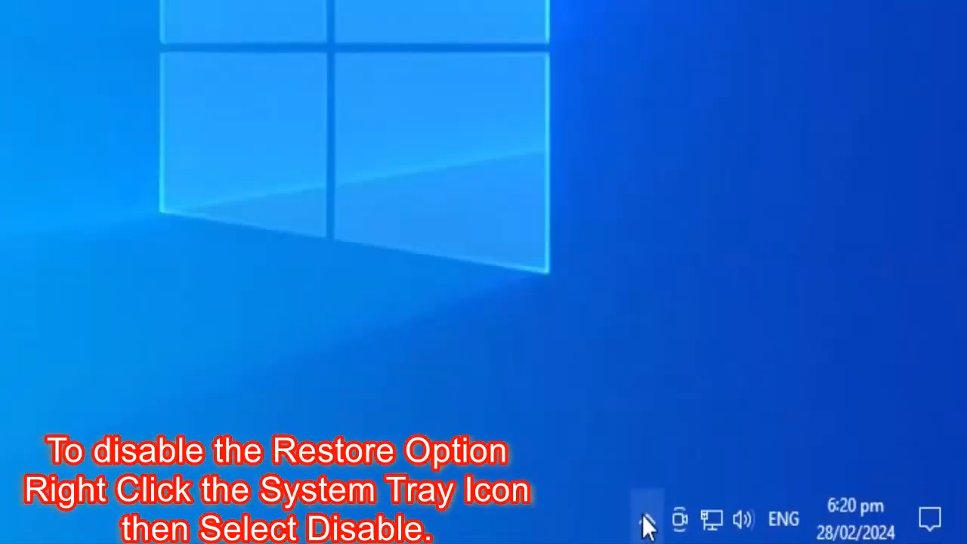
# Step: Disable automatic restore from the Reboot Restore Rx tray icon and confirm, then reopen its tray menu
pyautogui.click(821, 531)
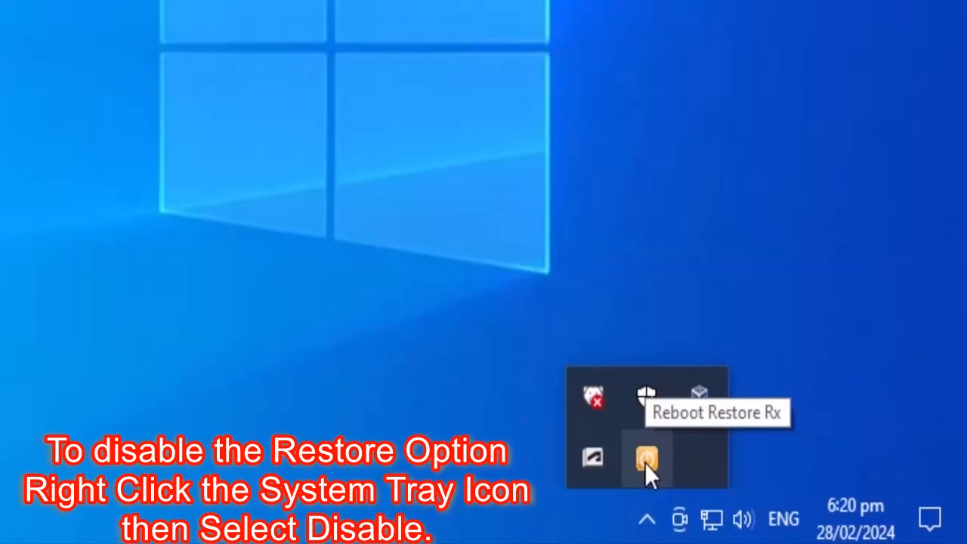
pyautogui.rightClick(646, 461)
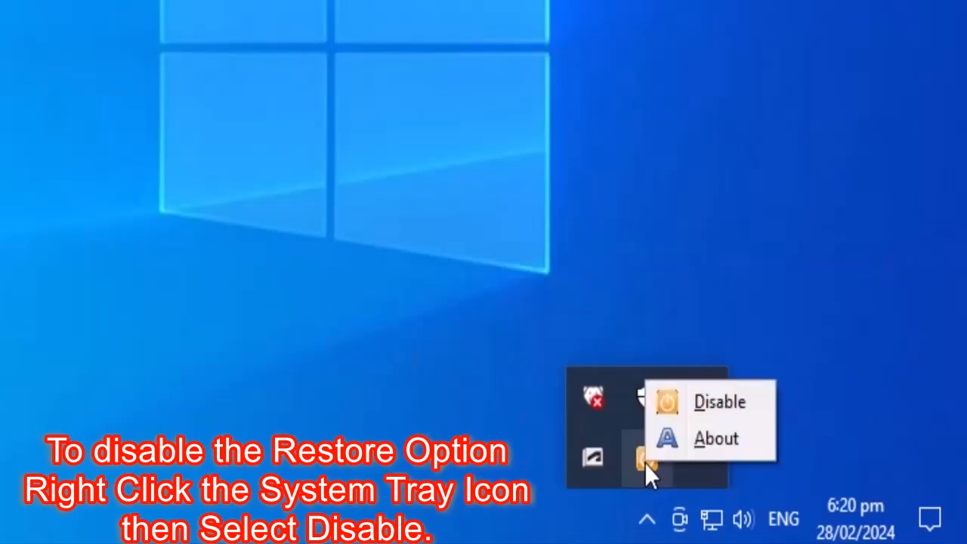
pyautogui.click(730, 404)
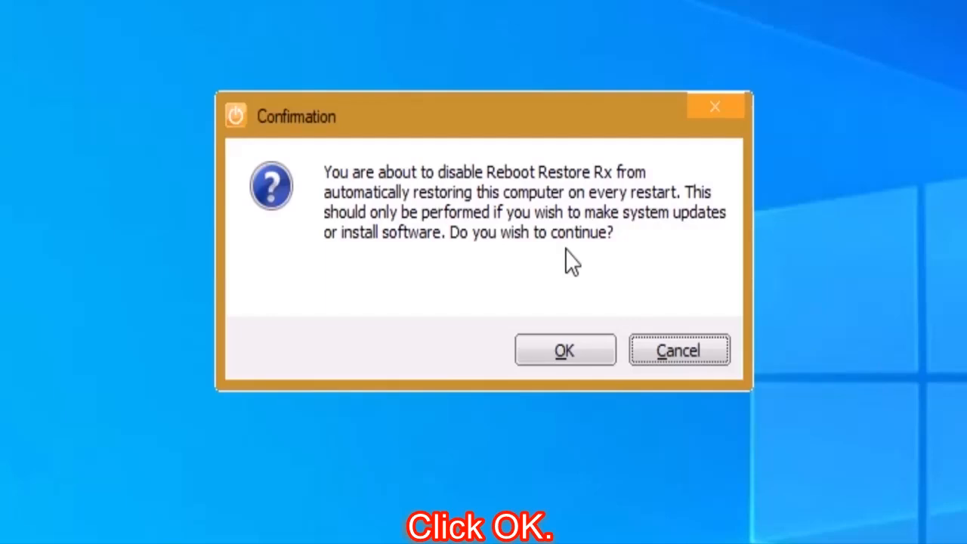
pyautogui.click(575, 355)
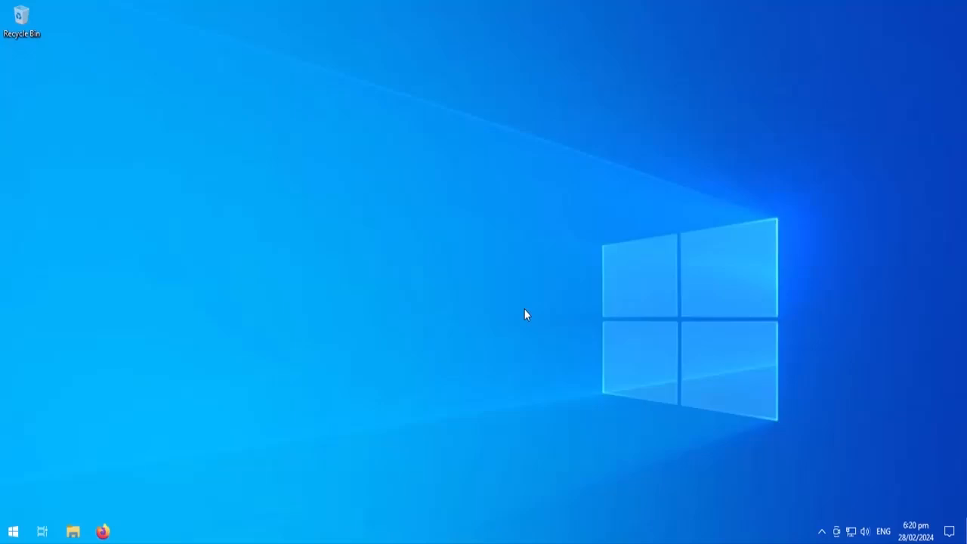
pyautogui.click(822, 531)
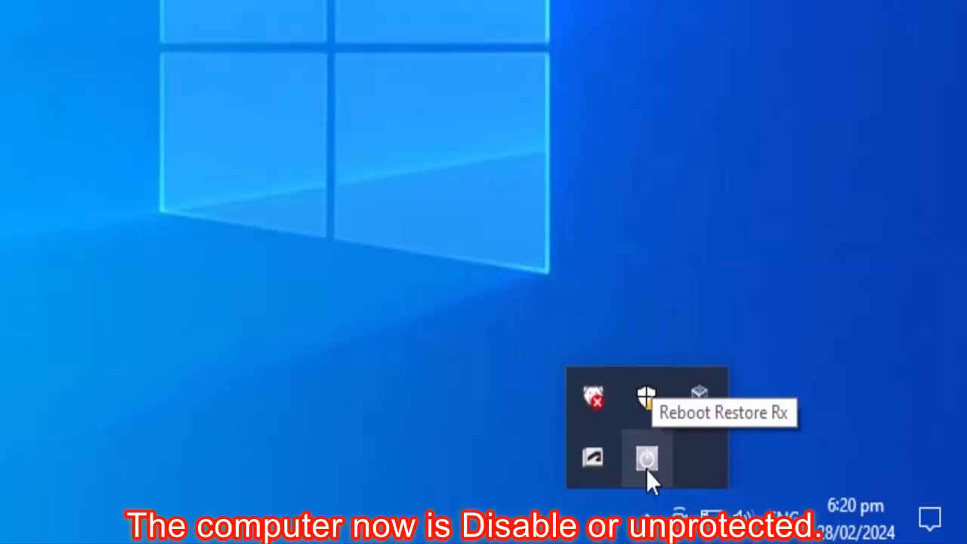
pyautogui.rightClick(646, 459)
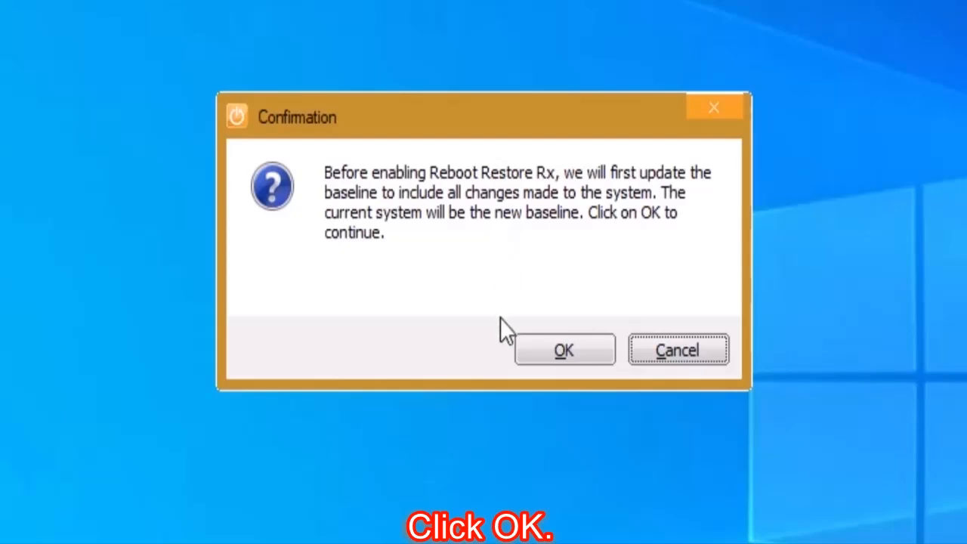
# Step: Confirm updating the baseline so protection is enabled again, then check the tray status
pyautogui.click(570, 347)
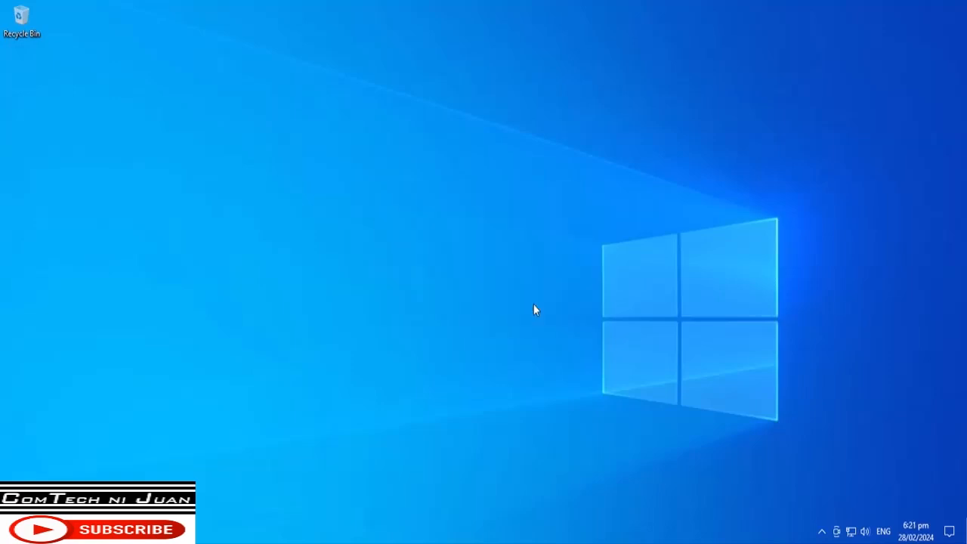
pyautogui.click(822, 530)
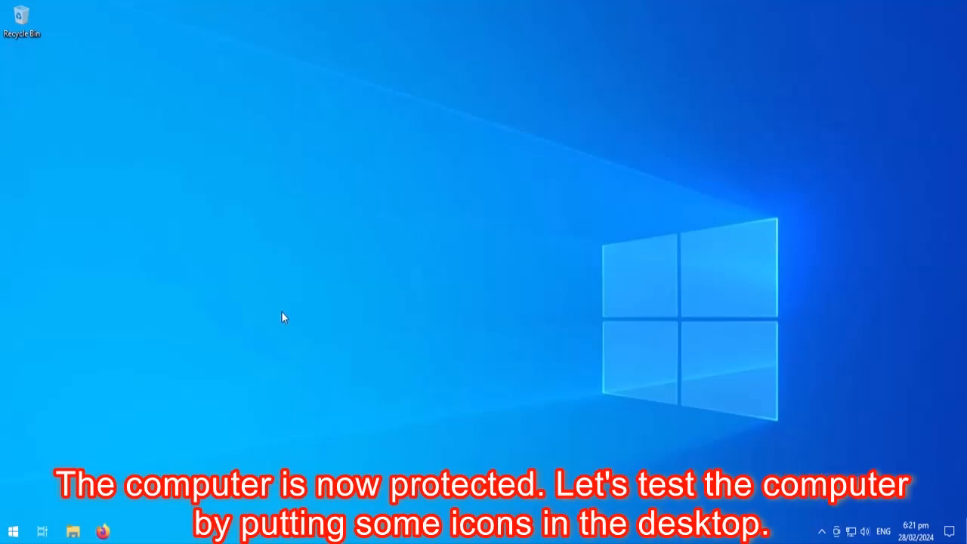
# Step: Create a new Microsoft Access Database and a new Text Document on the desktop
pyautogui.rightClick(286, 217)
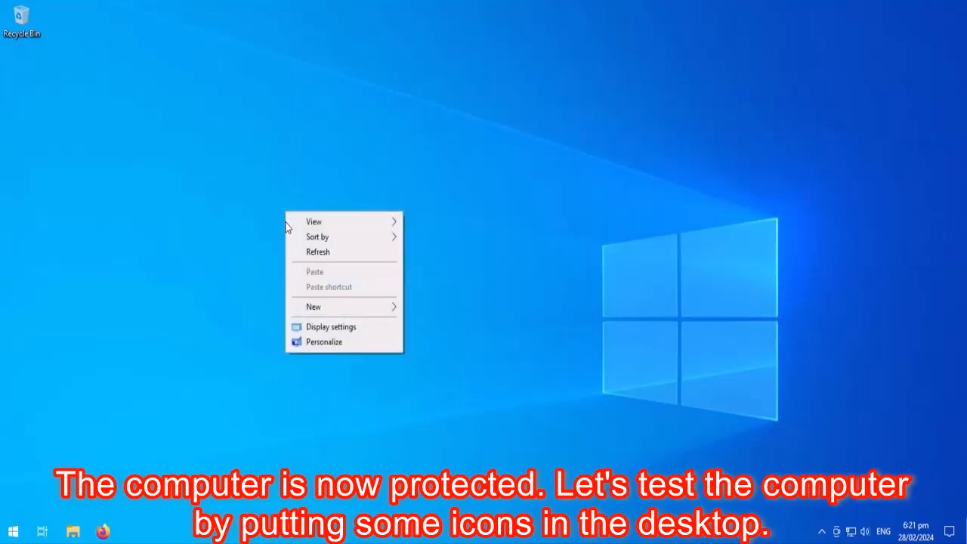
pyautogui.moveTo(338, 221)
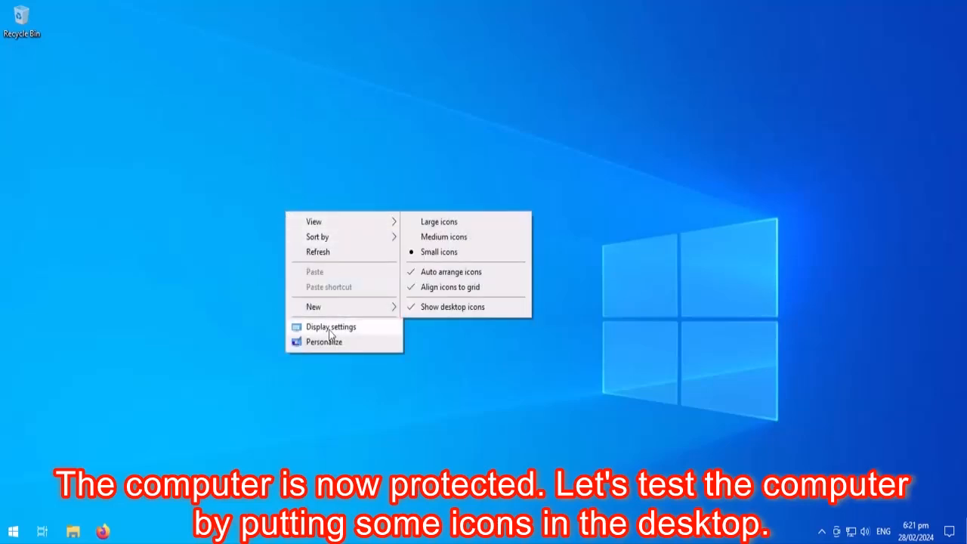
pyautogui.moveTo(351, 310)
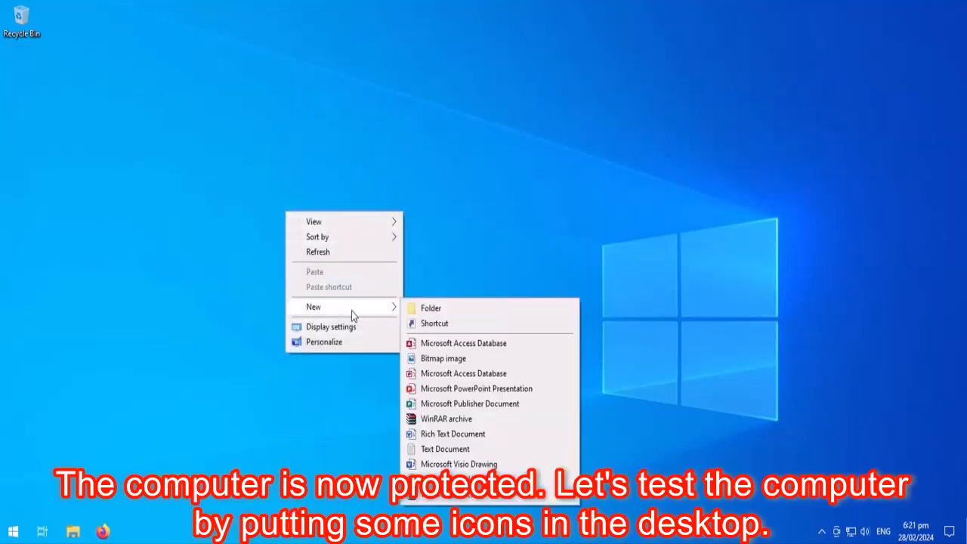
pyautogui.click(443, 345)
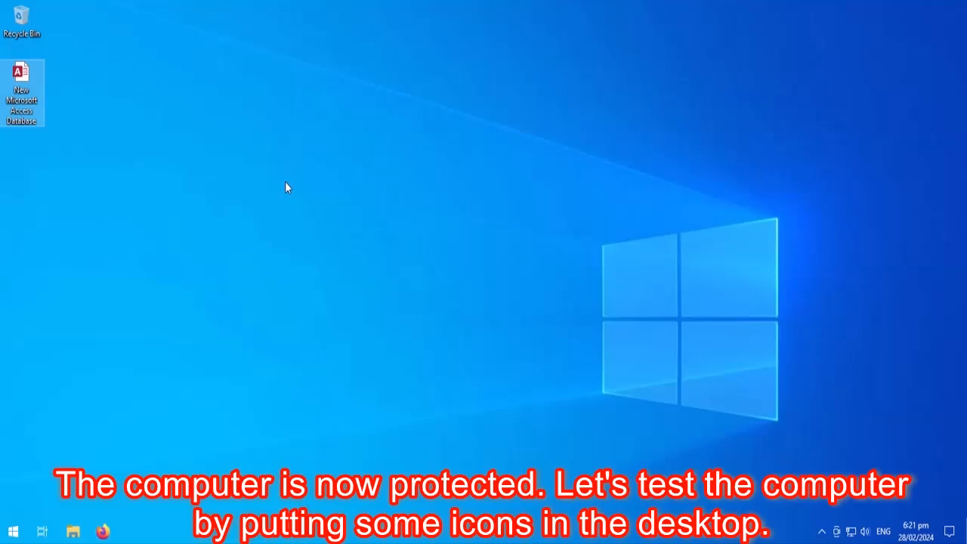
pyautogui.rightClick(277, 226)
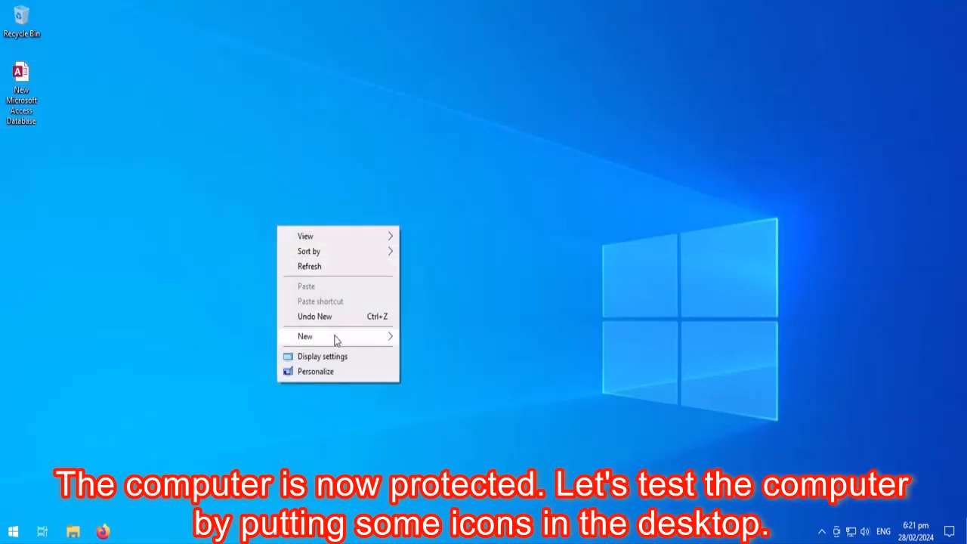
pyautogui.moveTo(336, 340)
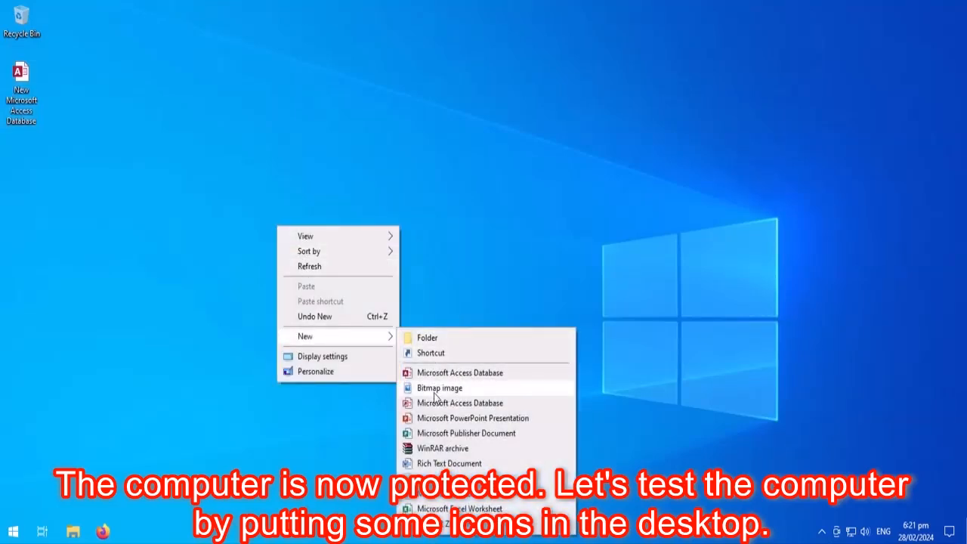
pyautogui.click(445, 478)
pyautogui.press('Return')
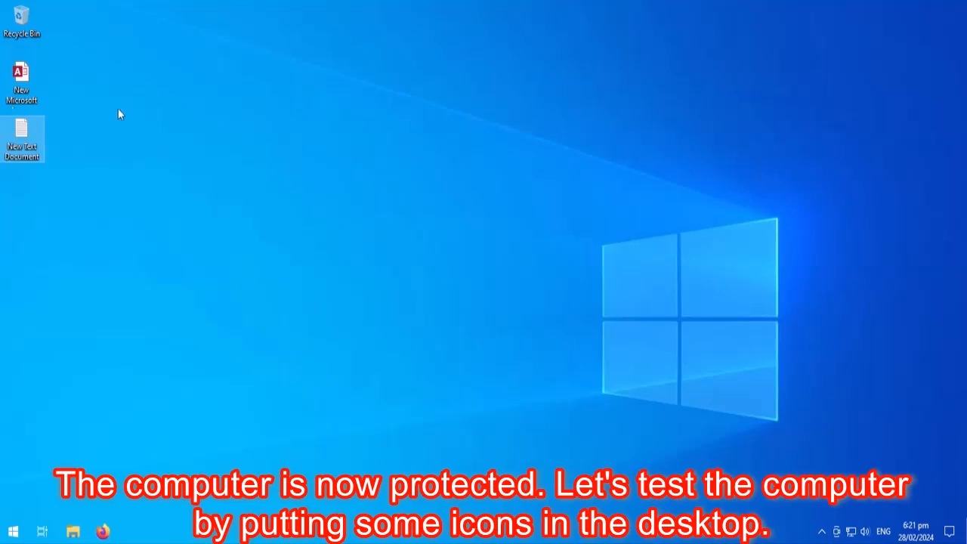
# Step: Select the new files and repeatedly use Send to > Desktop (create shortcut) to multiply shortcuts
pyautogui.moveTo(70, 108); pyautogui.dragTo(31, 144)
pyautogui.rightClick(30, 145)
pyautogui.moveTo(128, 270)
pyautogui.click(267, 305)
pyautogui.moveTo(80, 281); pyautogui.dragTo(19, 91)
pyautogui.rightClick(24, 136)
pyautogui.click(267, 294)
pyautogui.rightClick(26, 138)
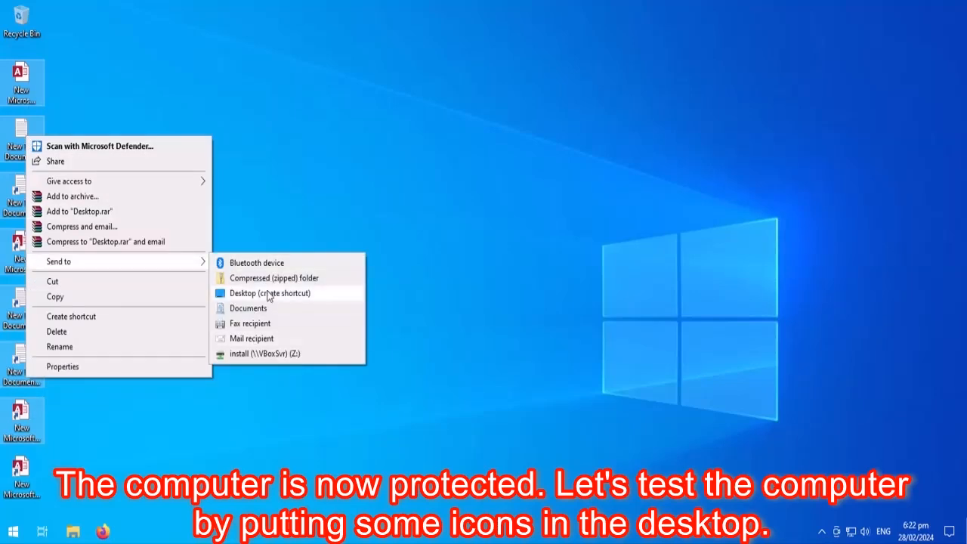
pyautogui.click(269, 296)
pyautogui.rightClick(77, 48)
pyautogui.moveTo(173, 185)
pyautogui.click(354, 217)
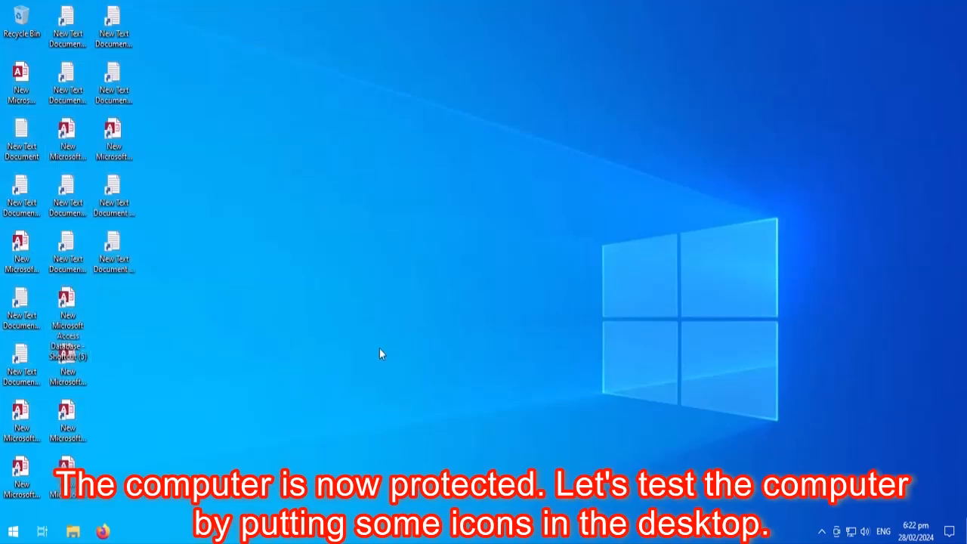
pyautogui.rightClick(12, 531)
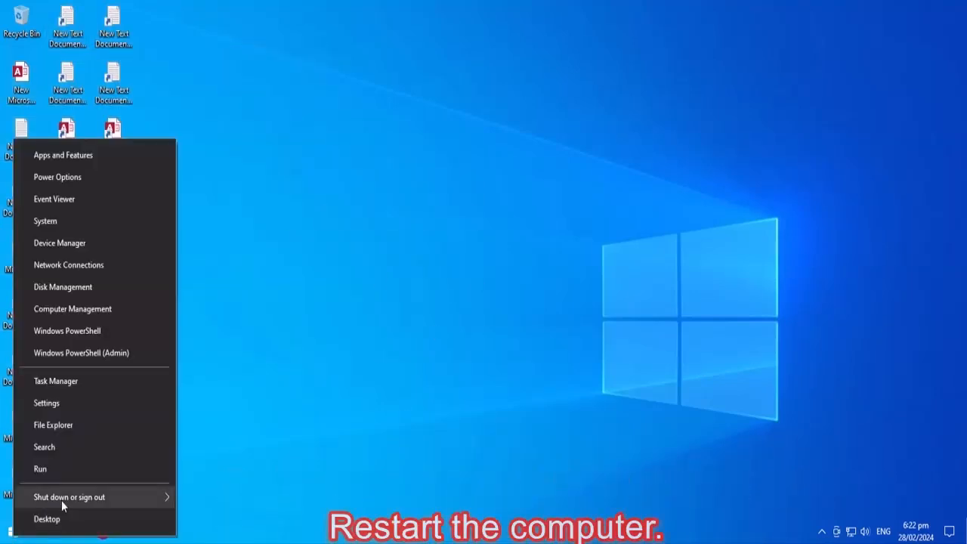
# Step: Restart Windows via Shut down or sign out > Restart
pyautogui.moveTo(158, 505)
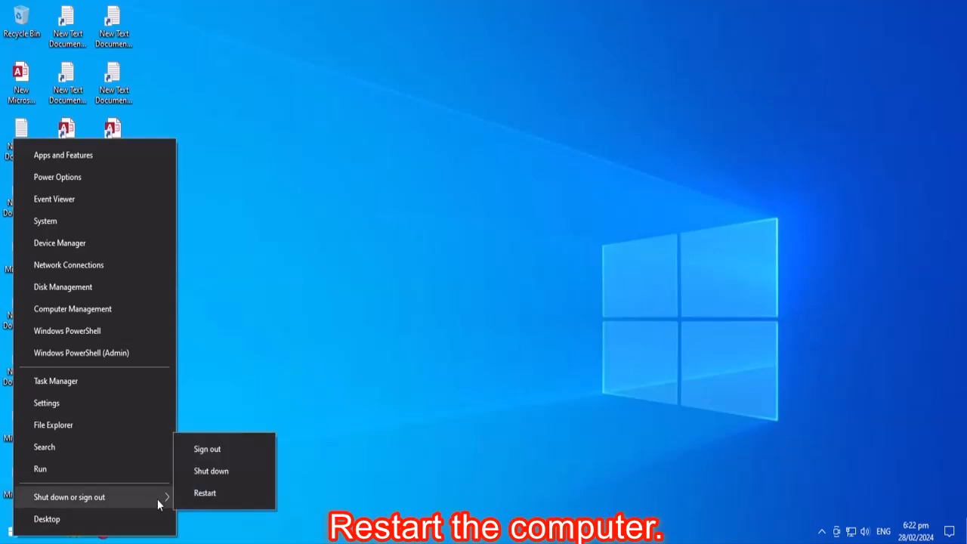
pyautogui.click(200, 494)
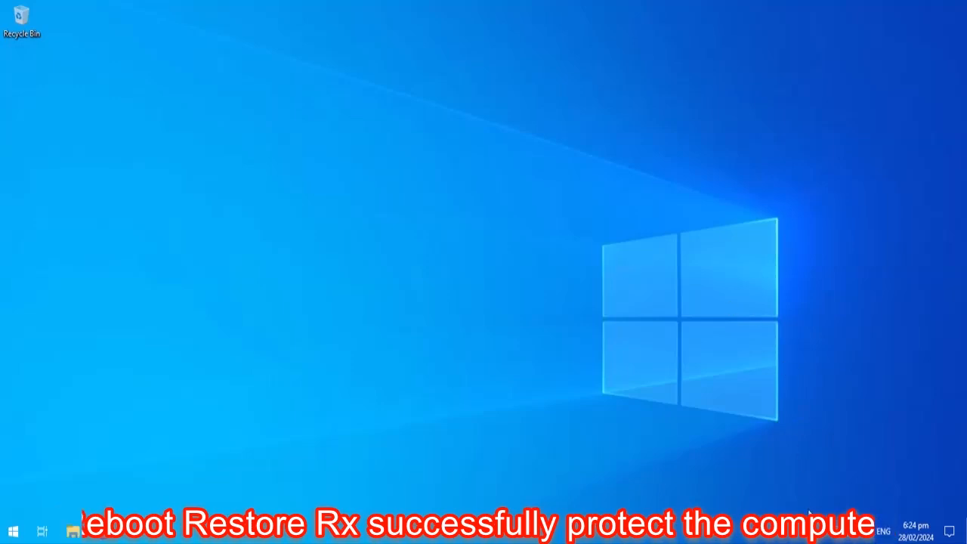
# Step: Show the About window from the Reboot Restore Rx tray icon
pyautogui.click(822, 532)
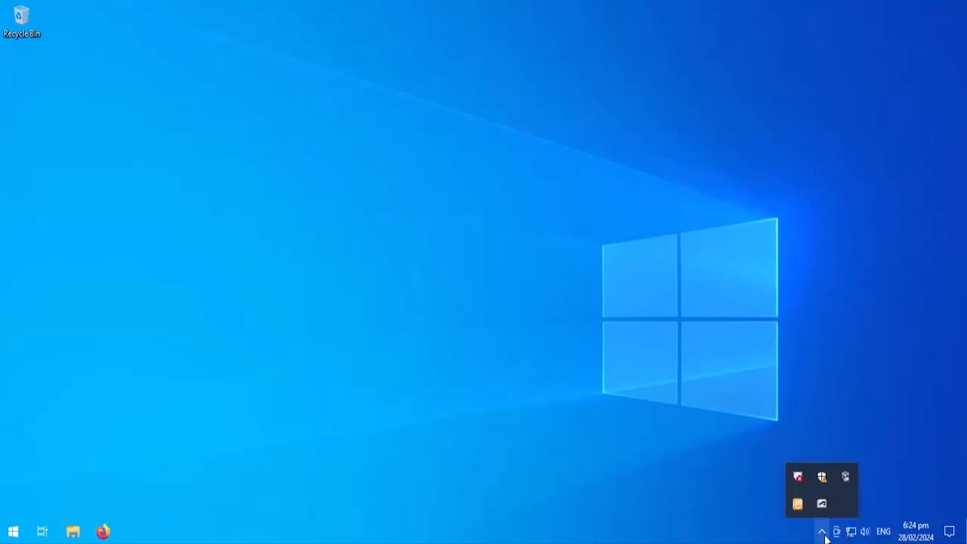
pyautogui.rightClick(798, 504)
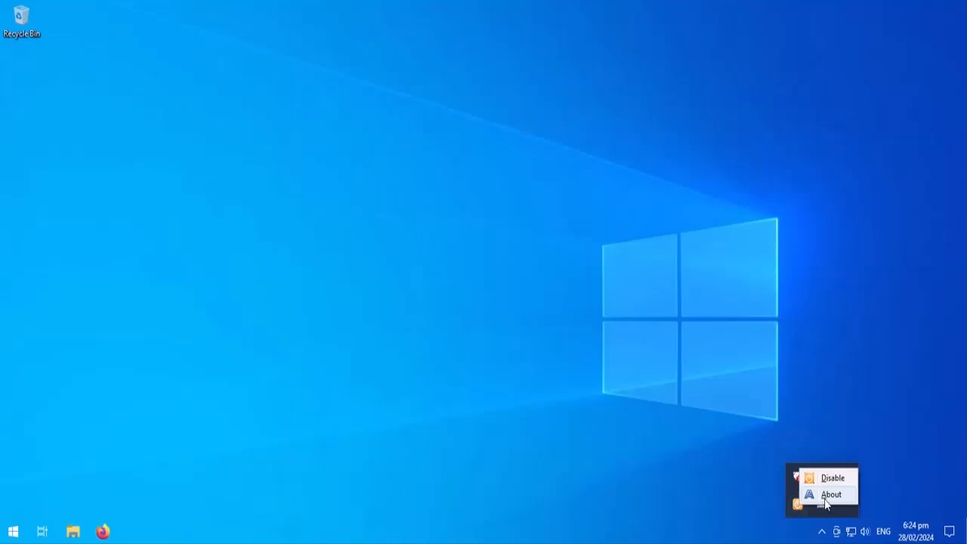
pyautogui.click(833, 496)
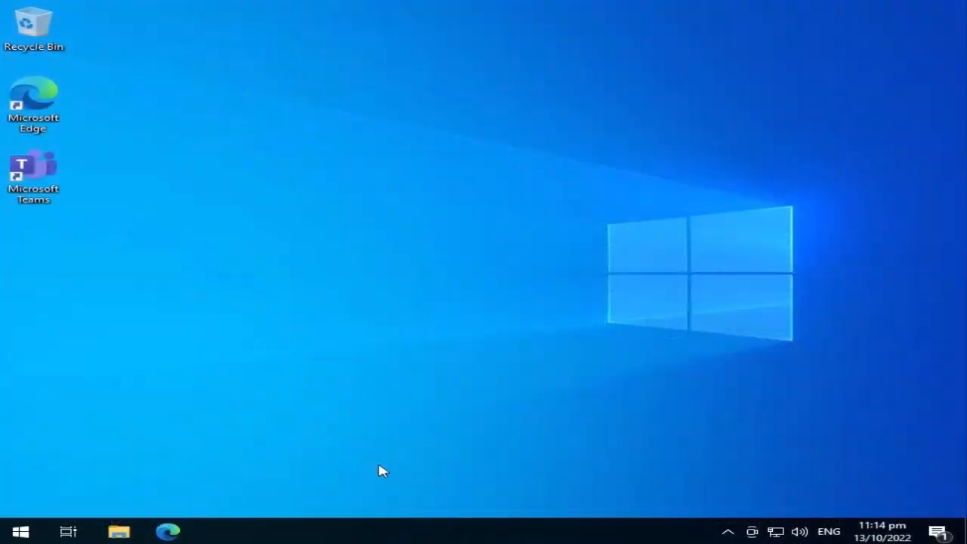
# Step: Download Setup_Timefreeze.exe from the ToolWiz products page in Edge and show it in its folder
pyautogui.click(169, 532)
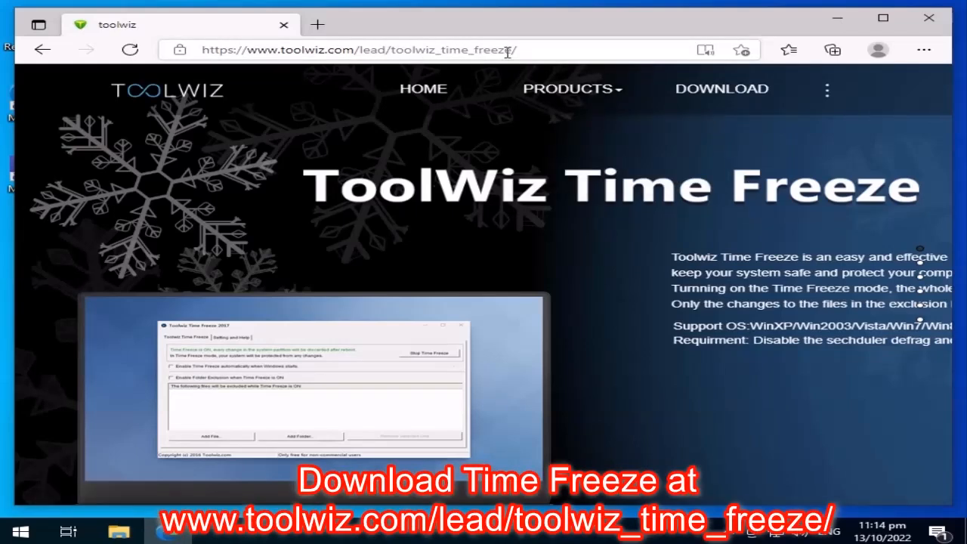
pyautogui.click(735, 97)
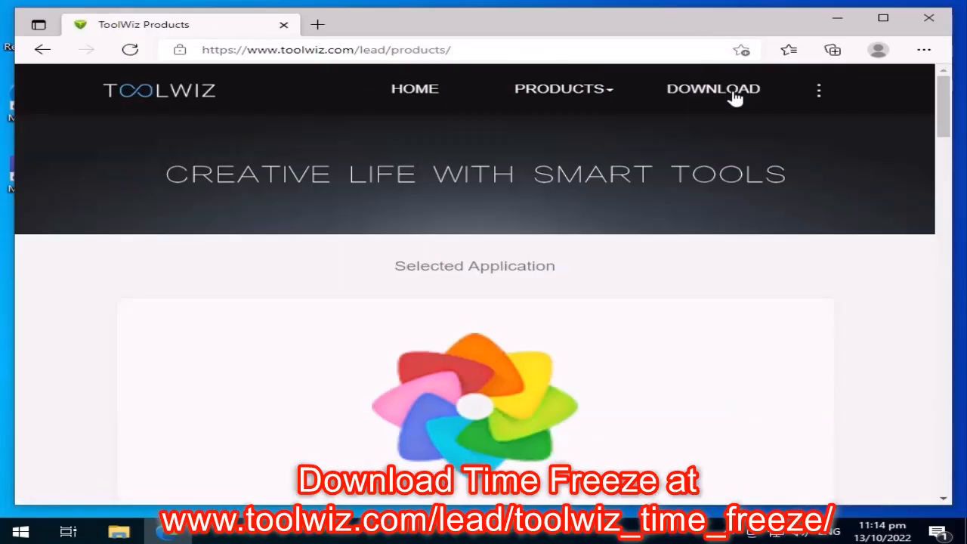
pyautogui.scroll(-4, 718, 311)
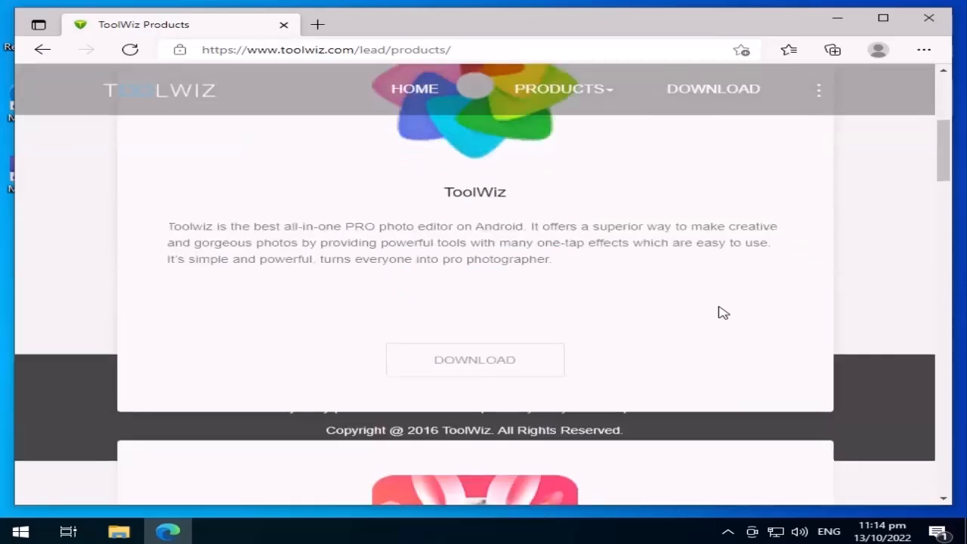
pyautogui.scroll(-8, 721, 312)
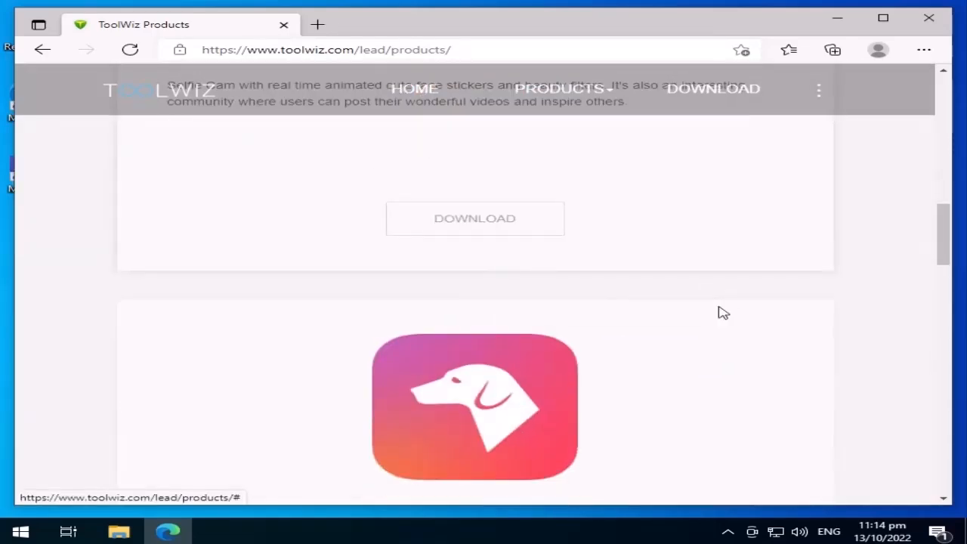
pyautogui.scroll(-9, 721, 313)
pyautogui.scroll(-10, 721, 313)
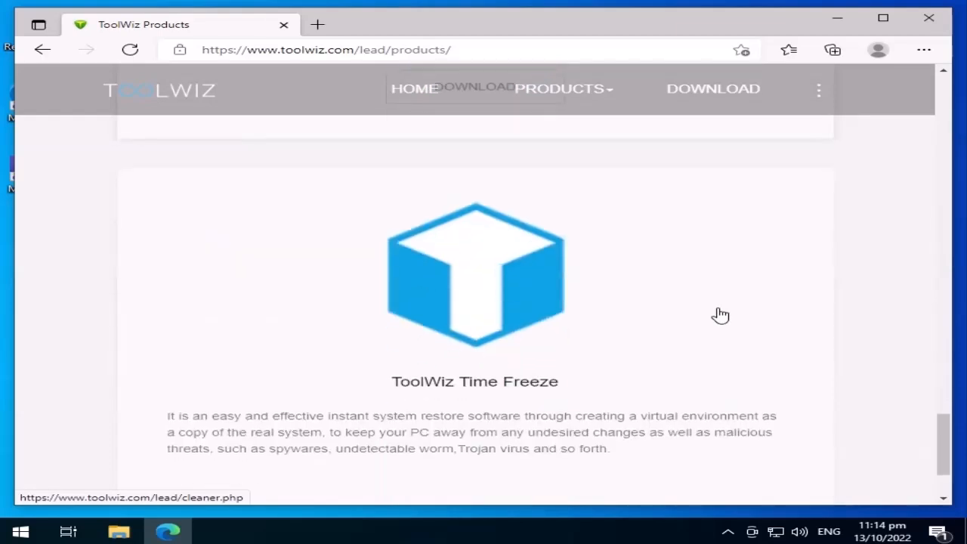
pyautogui.scroll(-2, 721, 313)
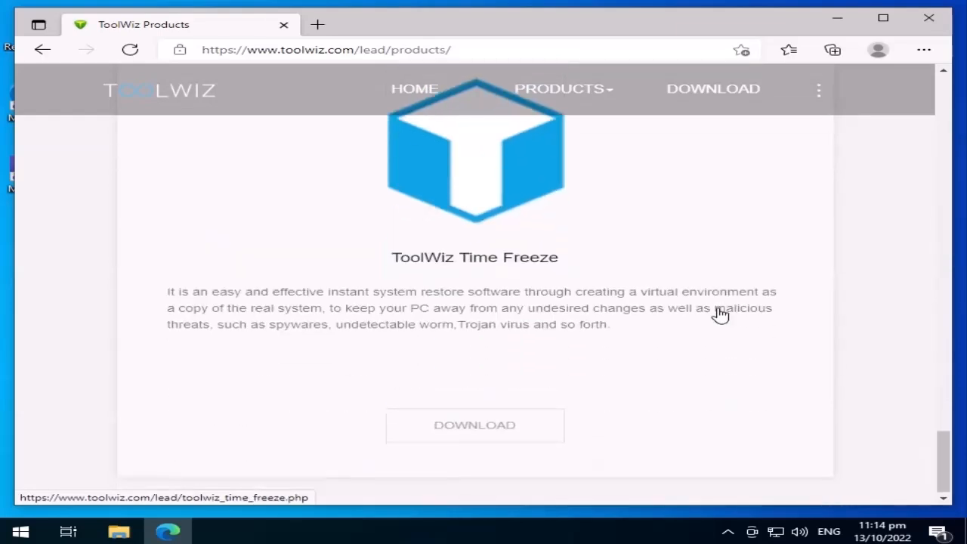
pyautogui.click(475, 434)
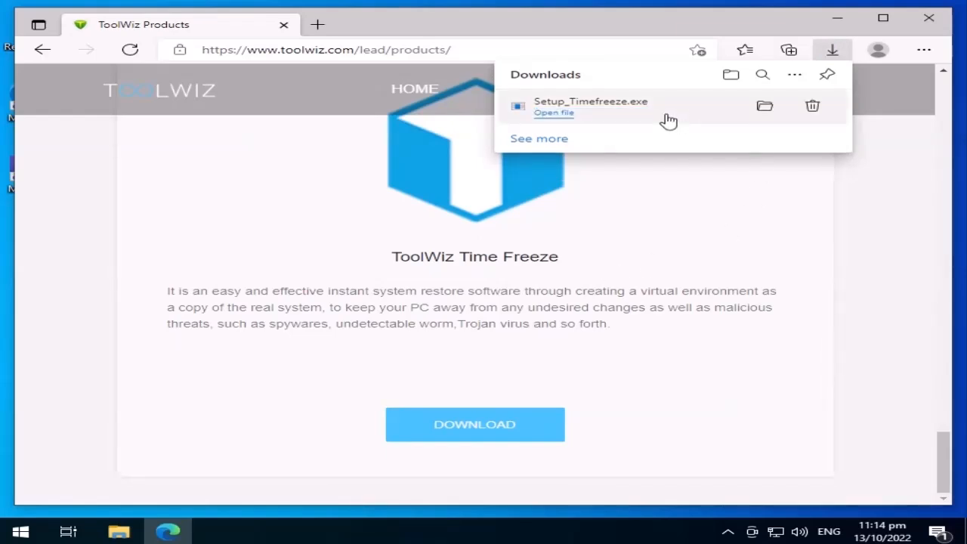
pyautogui.click(764, 106)
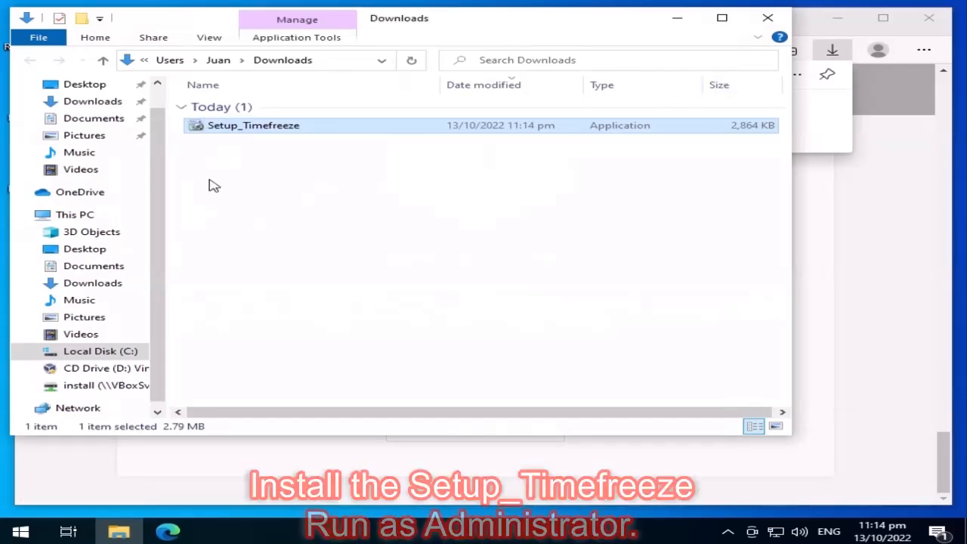
# Step: Run Setup_Timefreeze as administrator in English, accept the licence and keep the default install folder
pyautogui.click(840, 23)
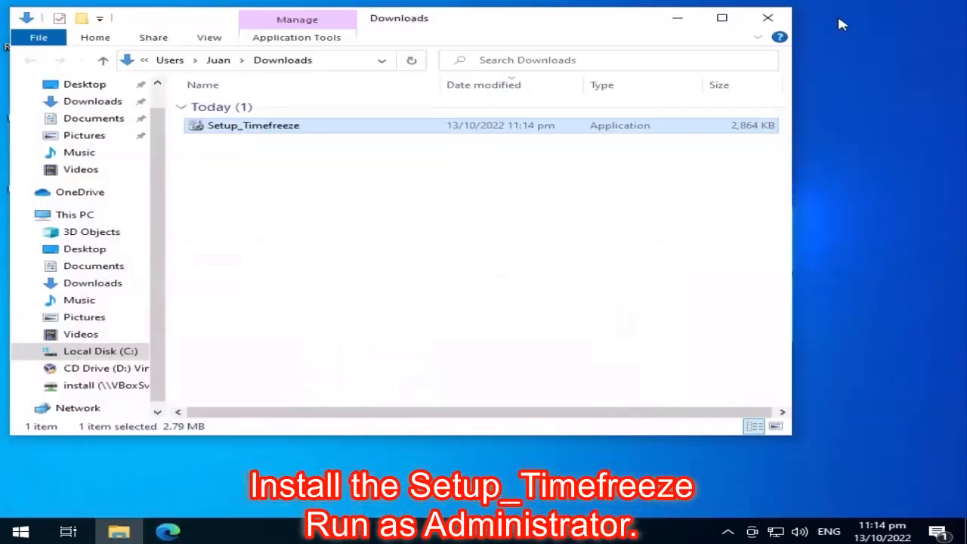
pyautogui.rightClick(253, 133)
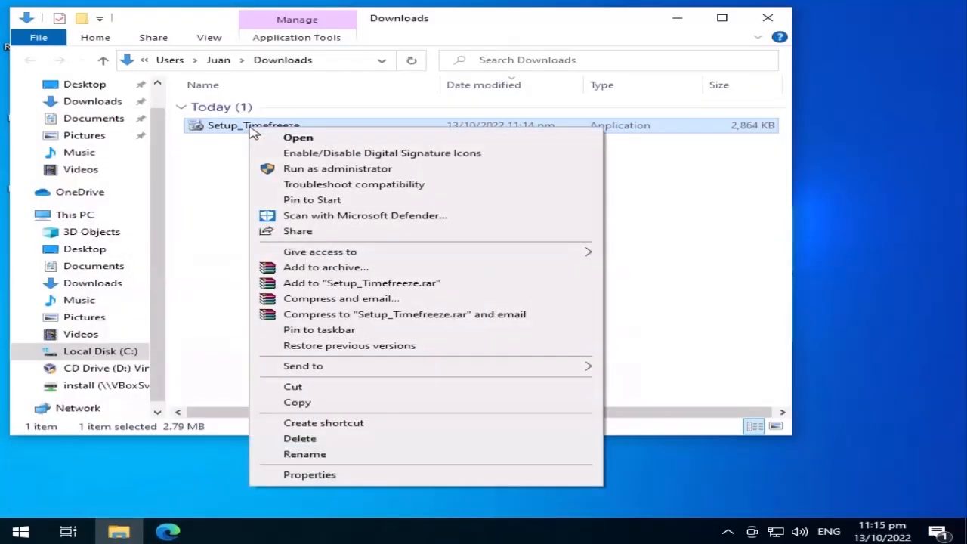
pyautogui.click(422, 173)
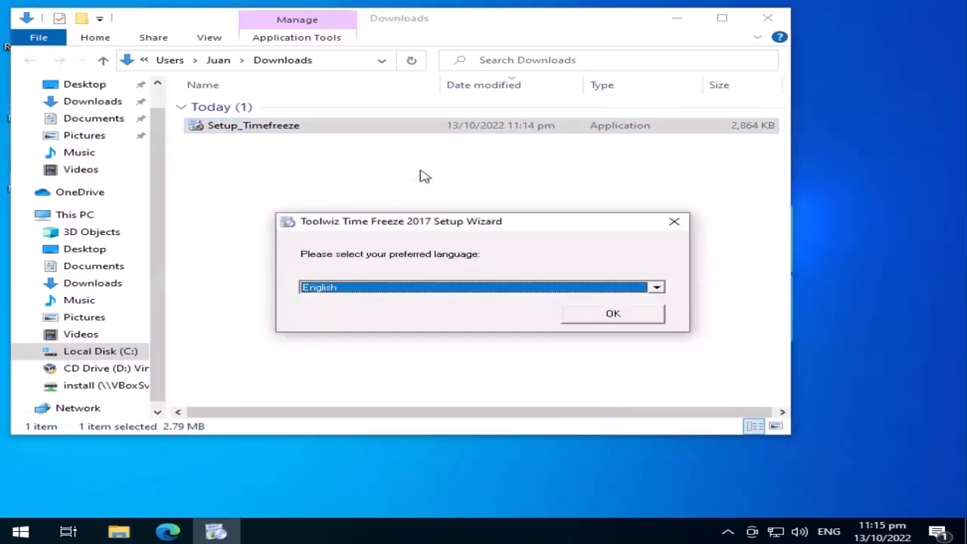
pyautogui.click(657, 321)
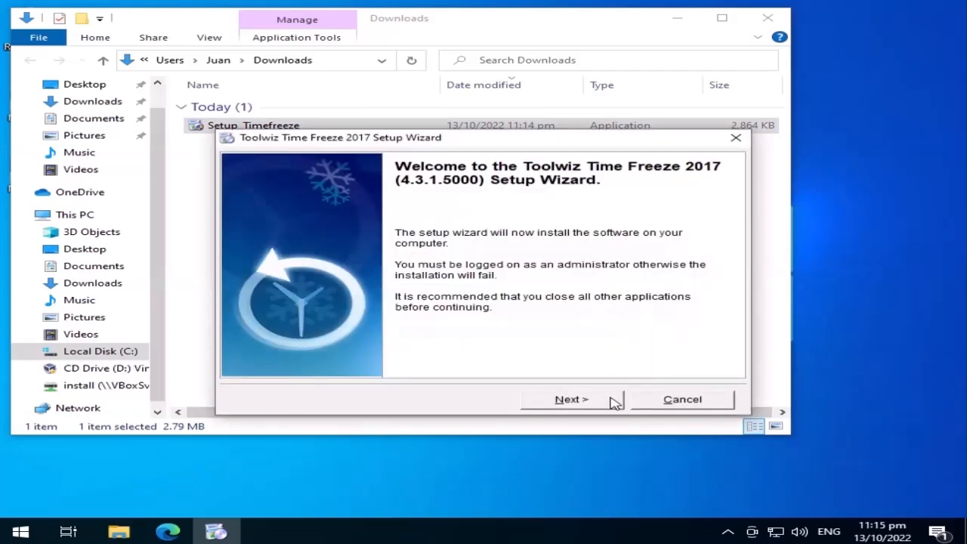
pyautogui.click(616, 401)
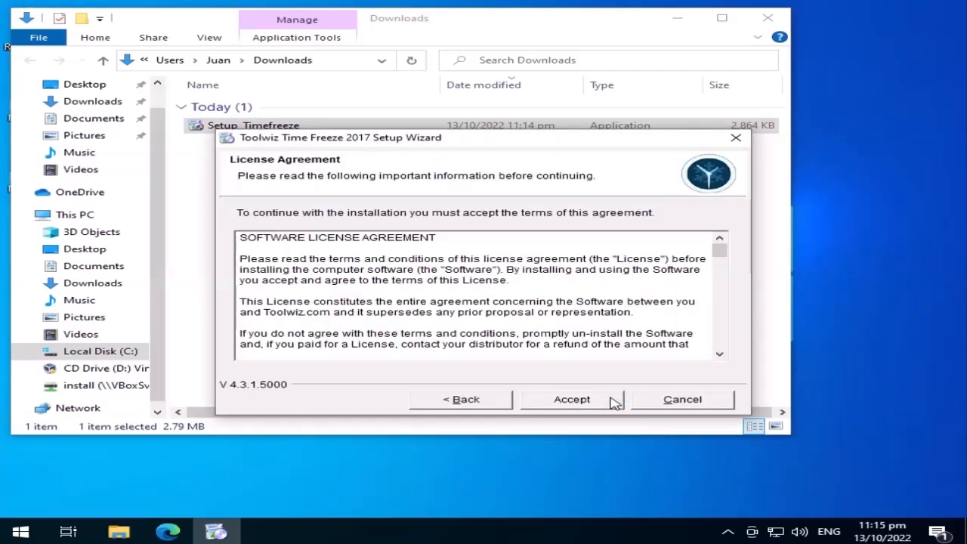
pyautogui.click(616, 401)
pyautogui.click(615, 401)
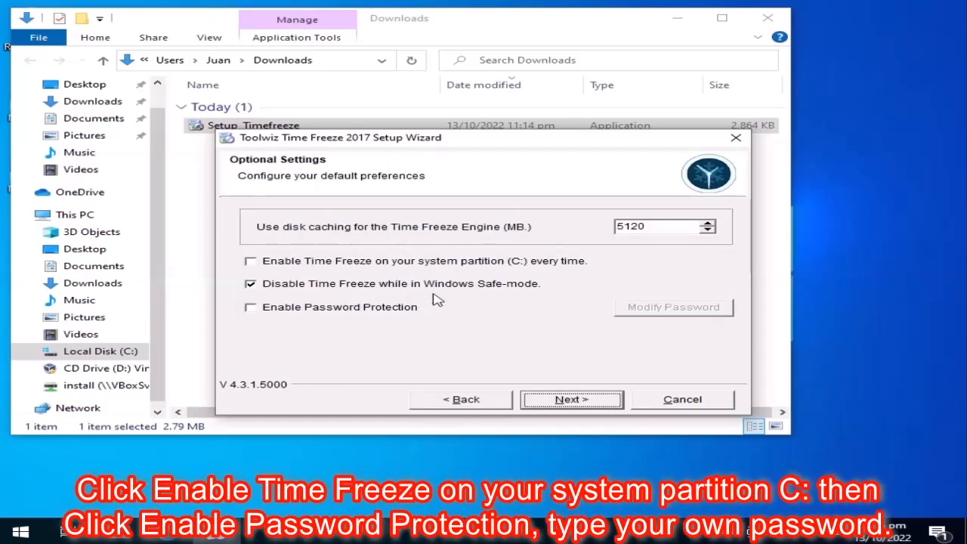
# Step: Always freeze the C: partition, enable password protection with a new password, and start the installation
pyautogui.click(259, 266)
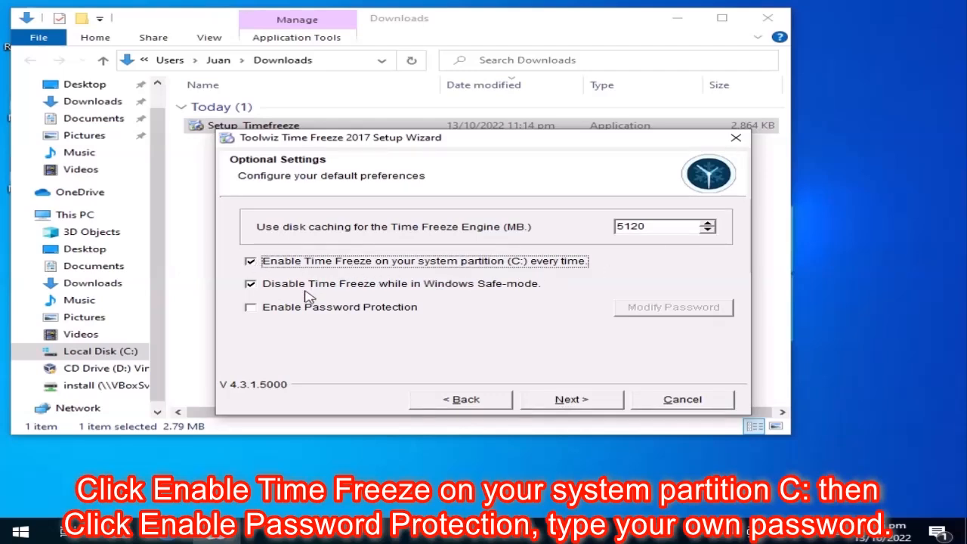
pyautogui.click(333, 310)
pyautogui.click(682, 315)
pyautogui.click(441, 293)
pyautogui.click(472, 248)
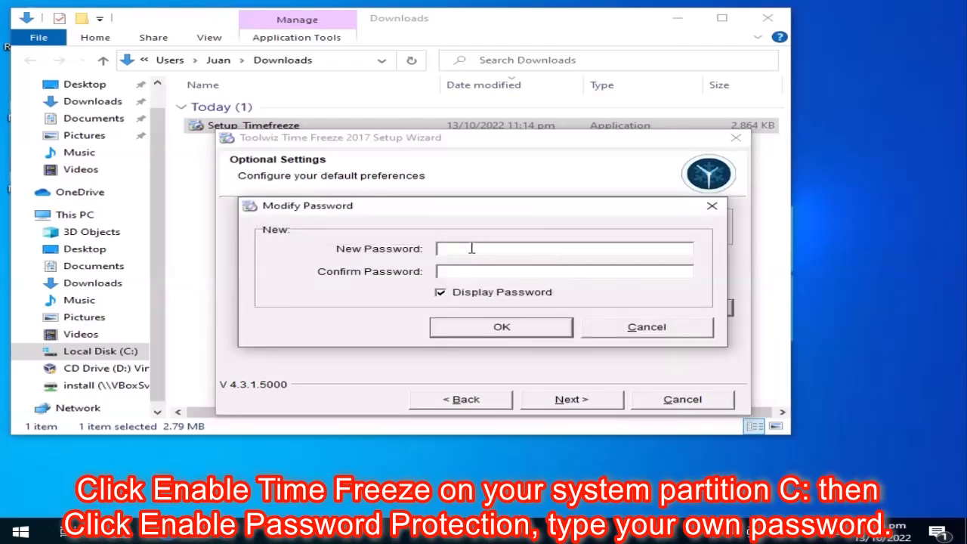
pyautogui.click(515, 271)
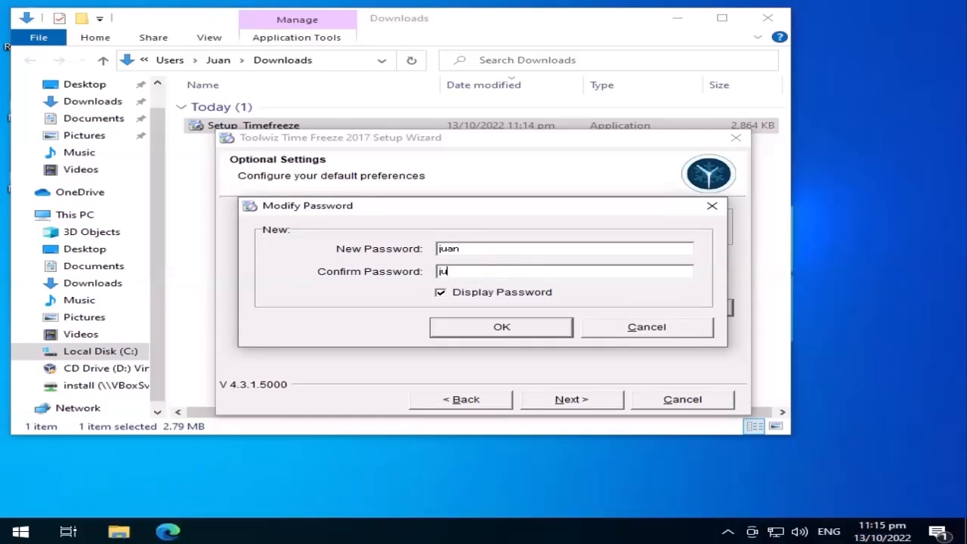
pyautogui.click(533, 330)
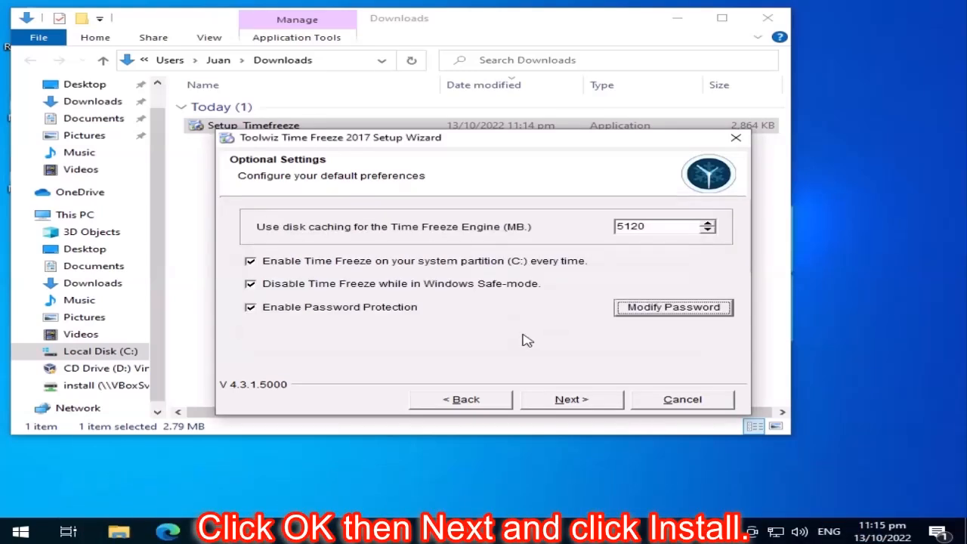
pyautogui.click(609, 401)
pyautogui.click(604, 402)
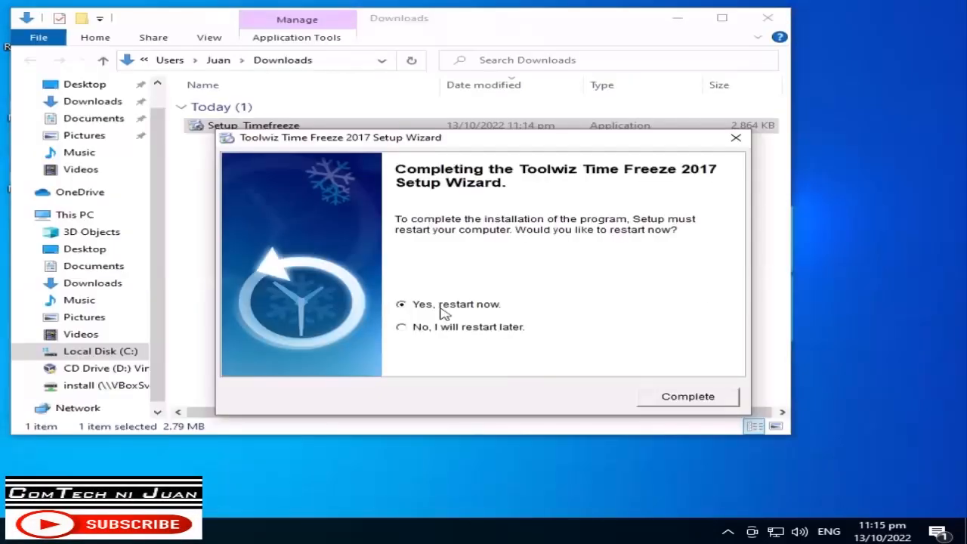
# Step: Finish setup with a restart, then launch Toolwiz Time Freeze 2017 from Start, dismissing the resolution warning
pyautogui.click(685, 395)
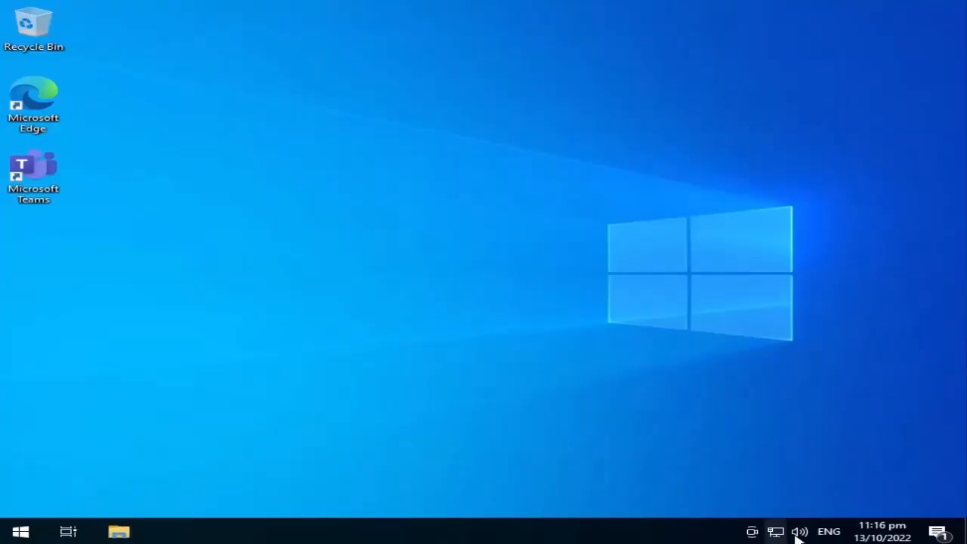
pyautogui.click(20, 531)
pyautogui.scroll(-10, 157, 380)
pyautogui.scroll(-3, 157, 380)
pyautogui.click(159, 239)
pyautogui.click(162, 274)
pyautogui.click(647, 319)
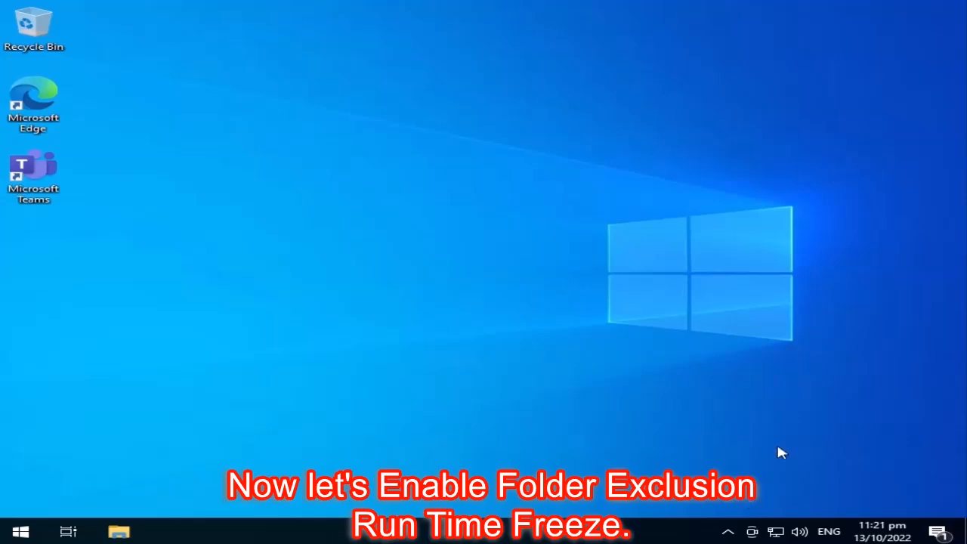
# Step: Open Time Freeze from the system tray and unlock it with the access password
pyautogui.click(727, 532)
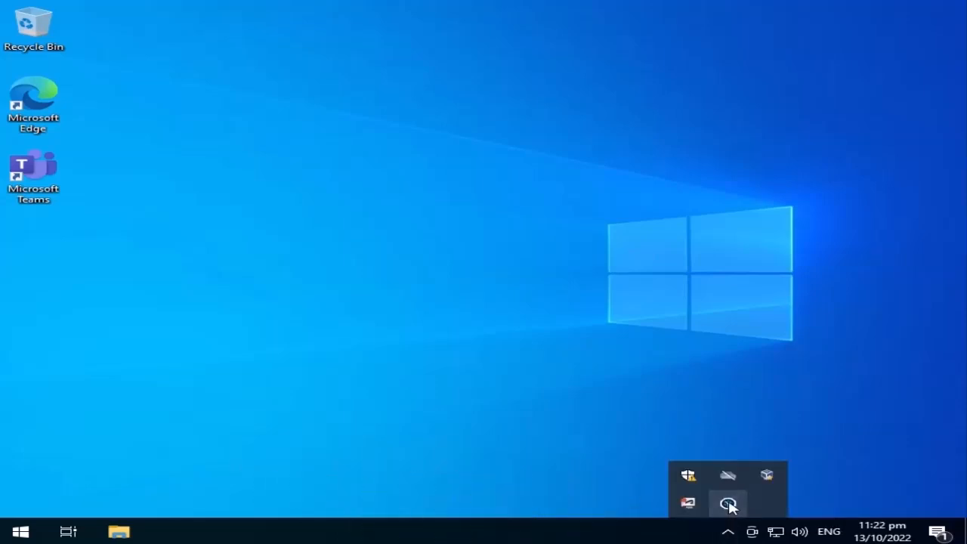
pyautogui.click(727, 503)
pyautogui.click(500, 316)
pyautogui.click(484, 292)
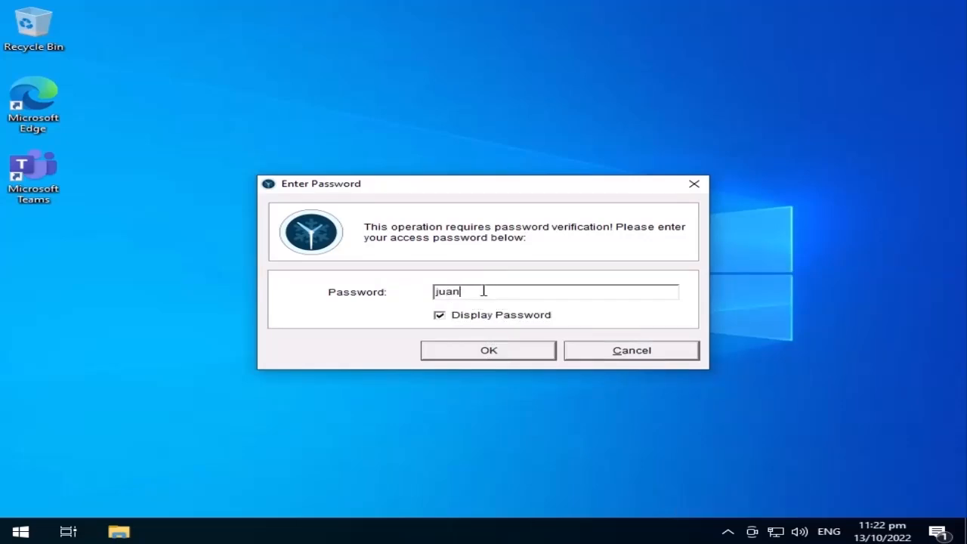
pyautogui.click(488, 349)
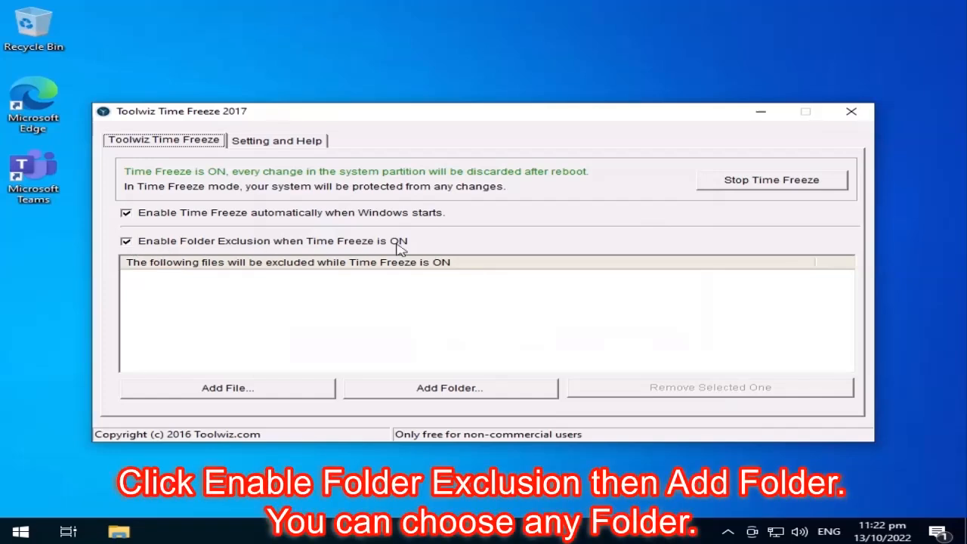
# Step: Add C:\install\ to the freeze exclusion list and close the Time Freeze window
pyautogui.click(479, 390)
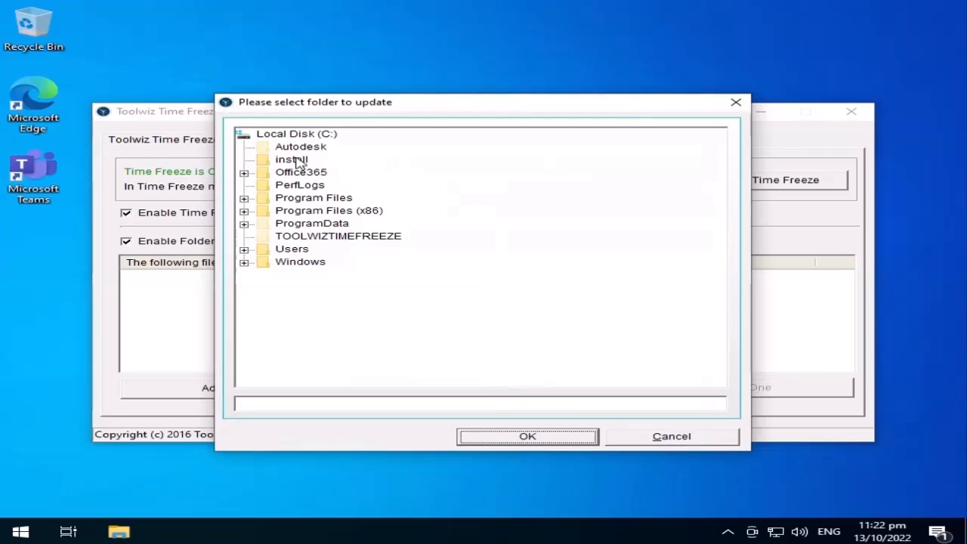
pyautogui.click(297, 161)
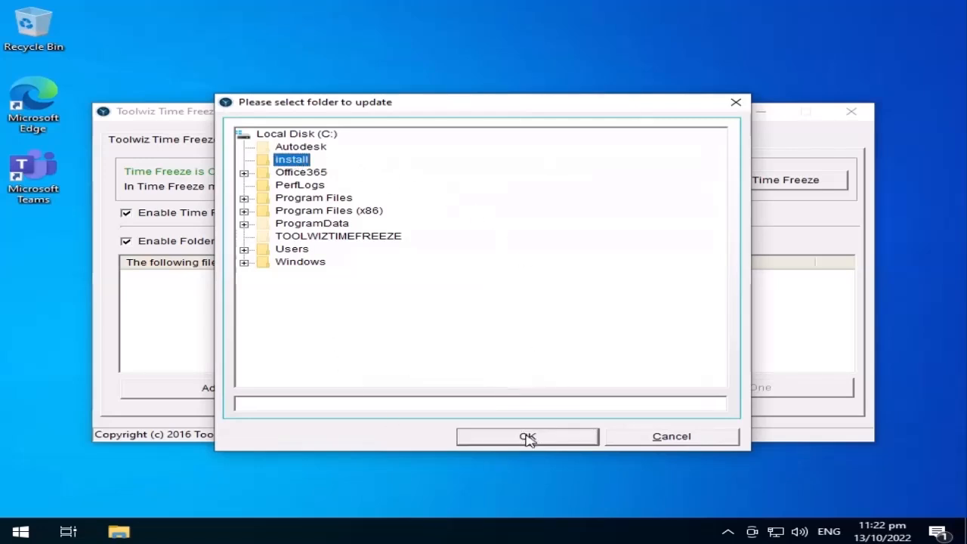
pyautogui.click(527, 437)
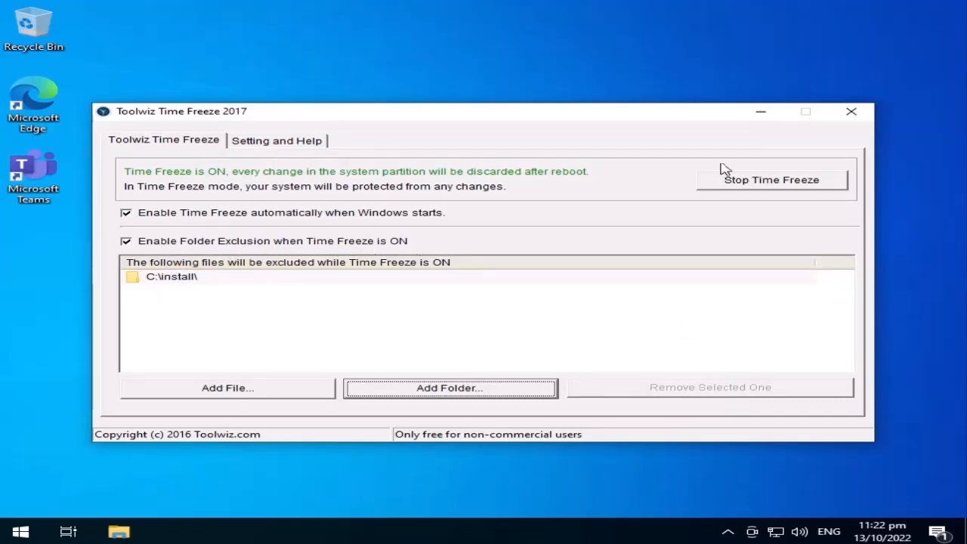
pyautogui.click(851, 113)
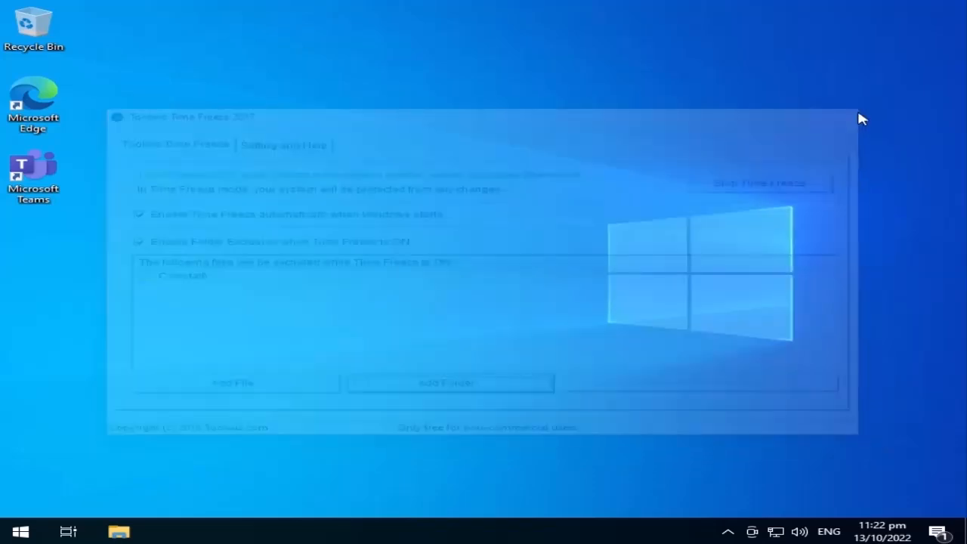
# Step: Open the install folder on Local Disk (C:) in File Explorer
pyautogui.click(119, 531)
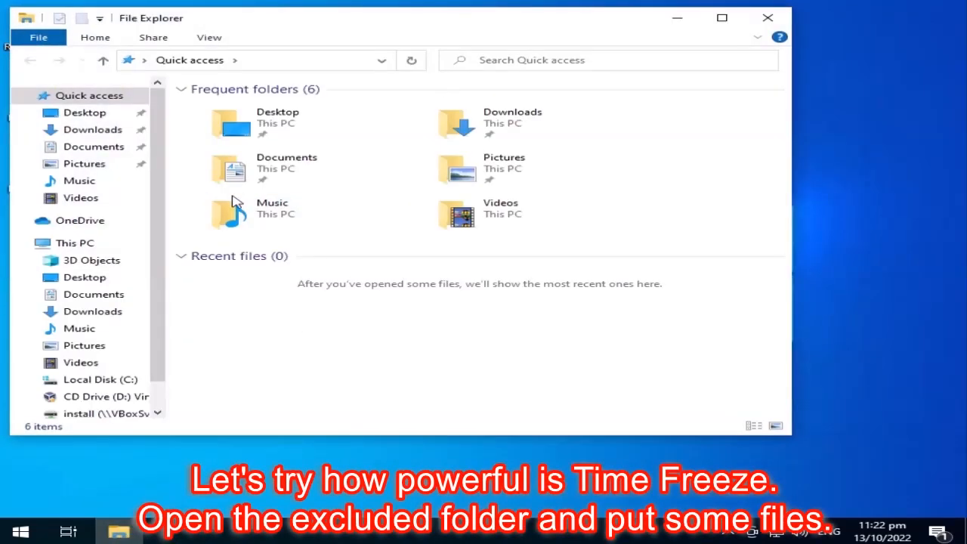
pyautogui.scroll(-1, 98, 332)
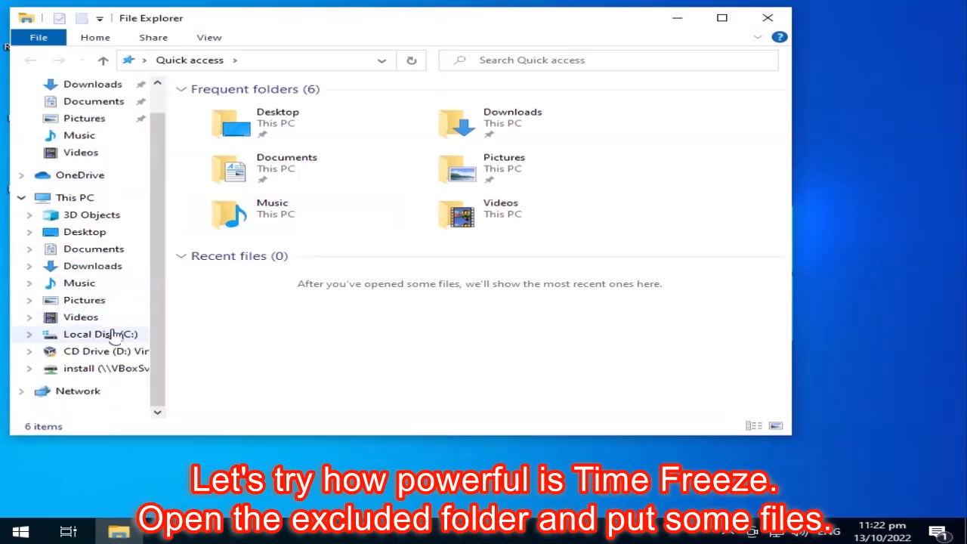
pyautogui.click(121, 338)
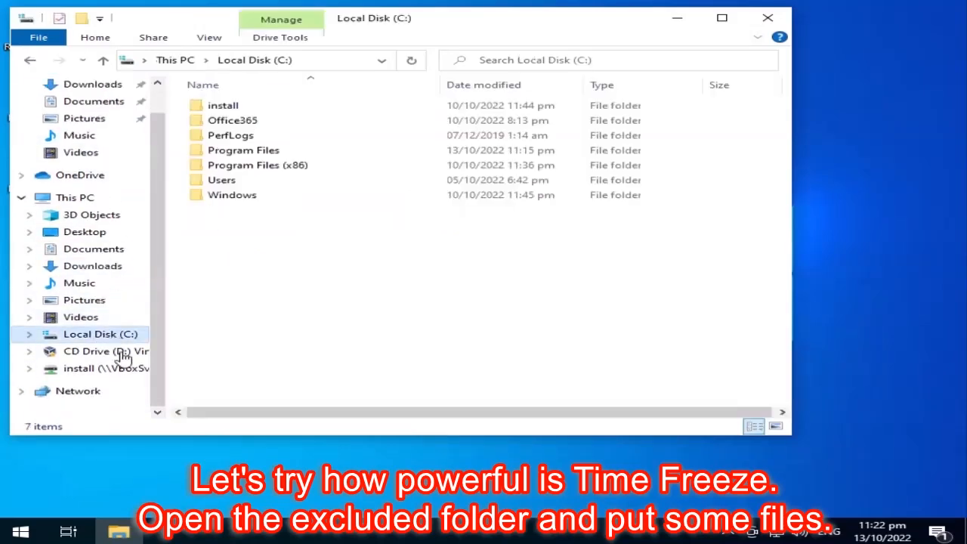
pyautogui.doubleClick(229, 105)
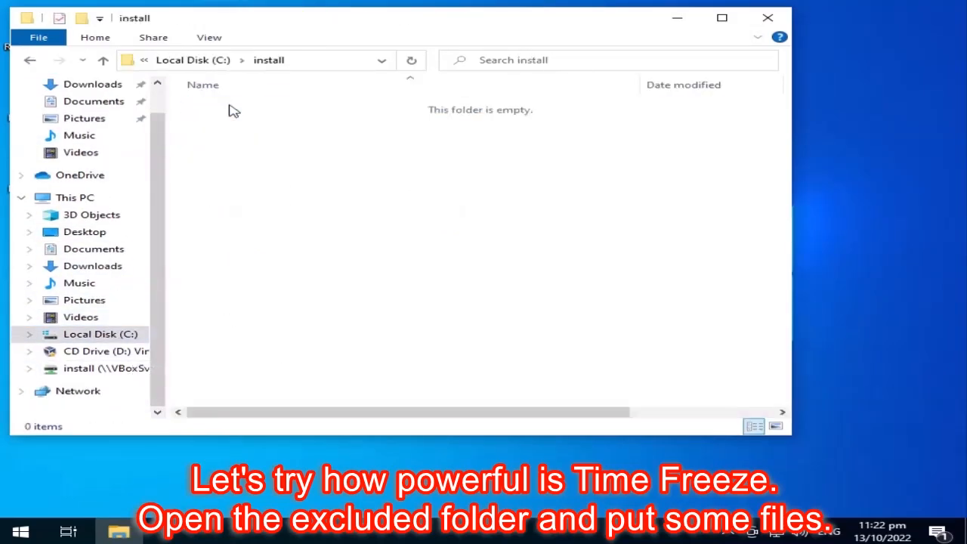
# Step: Create an empty text document 'my sample file' in C:\install, then return to Local Disk (C:)
pyautogui.rightClick(281, 163)
pyautogui.moveTo(358, 323)
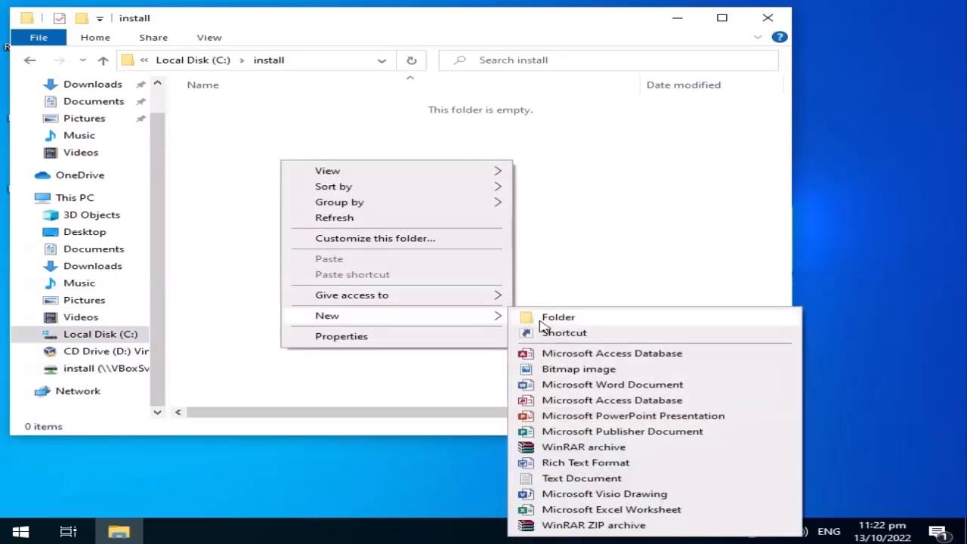
pyautogui.click(580, 478)
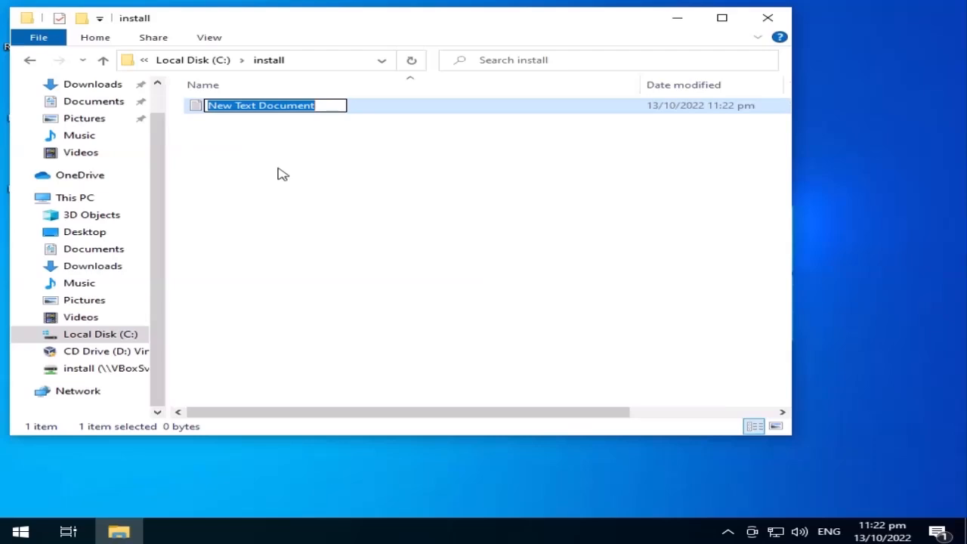
pyautogui.write('my sample file')
pyautogui.press('Return')
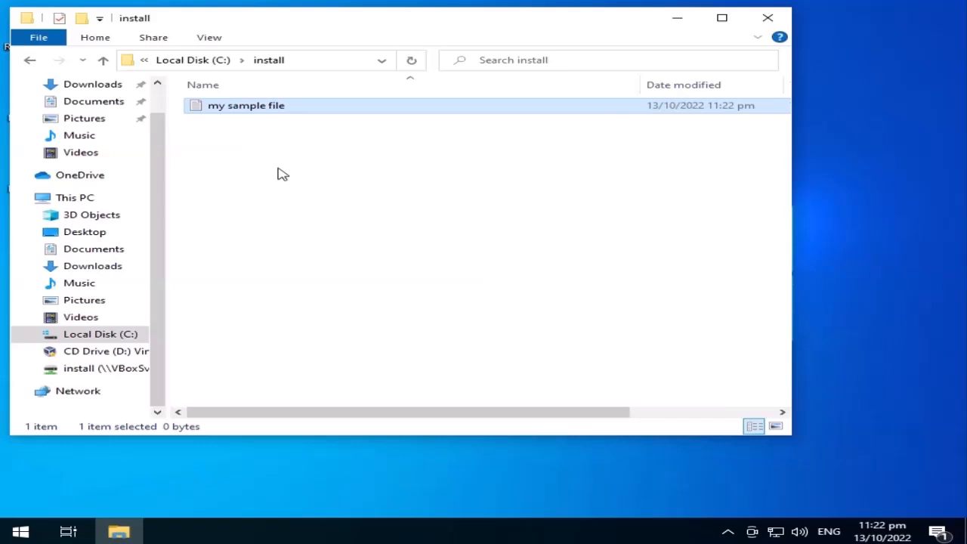
pyautogui.click(104, 338)
pyautogui.rightClick(234, 259)
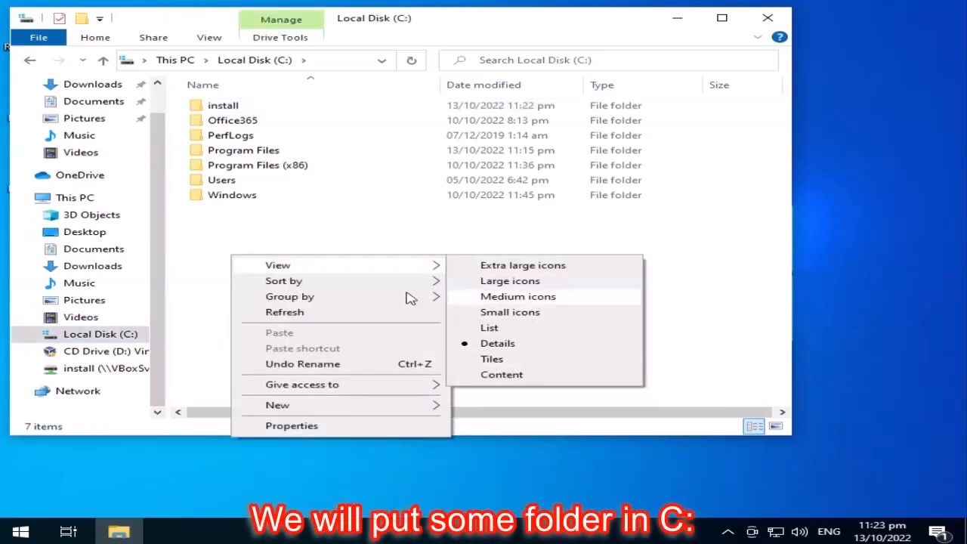
# Step: Create the folder mysamplefolder on C:, close File Explorer, and select the Edge and Teams desktop icons
pyautogui.moveTo(356, 406)
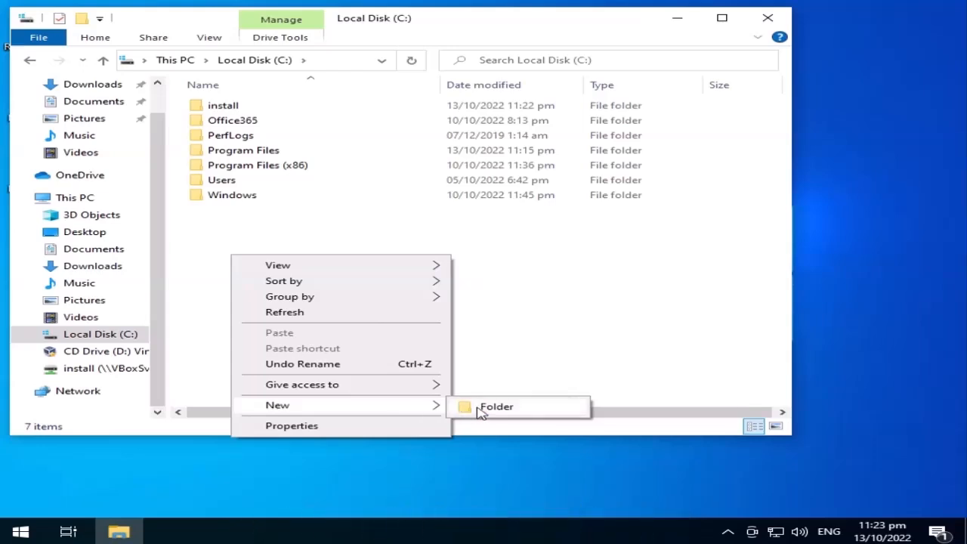
pyautogui.click(479, 406)
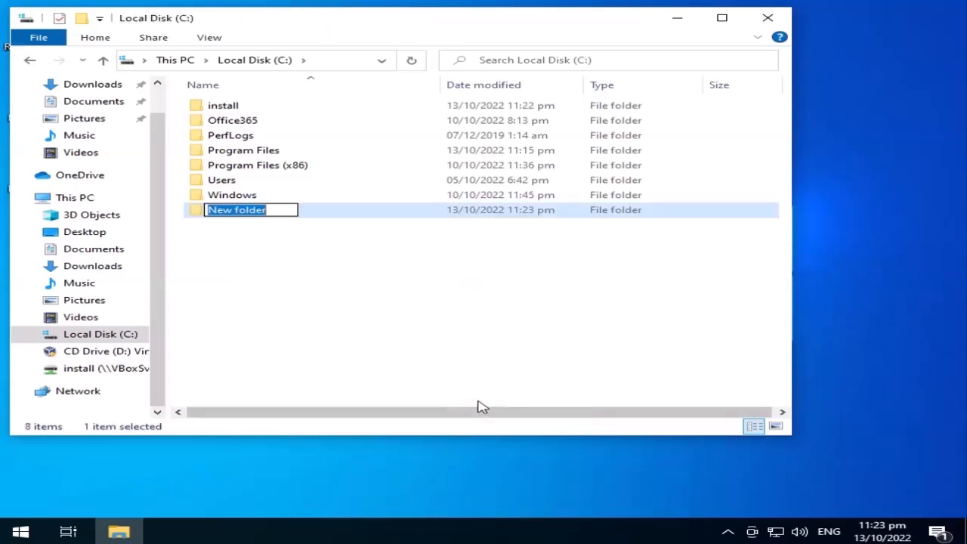
pyautogui.write('mysample folder')
pyautogui.click(361, 299)
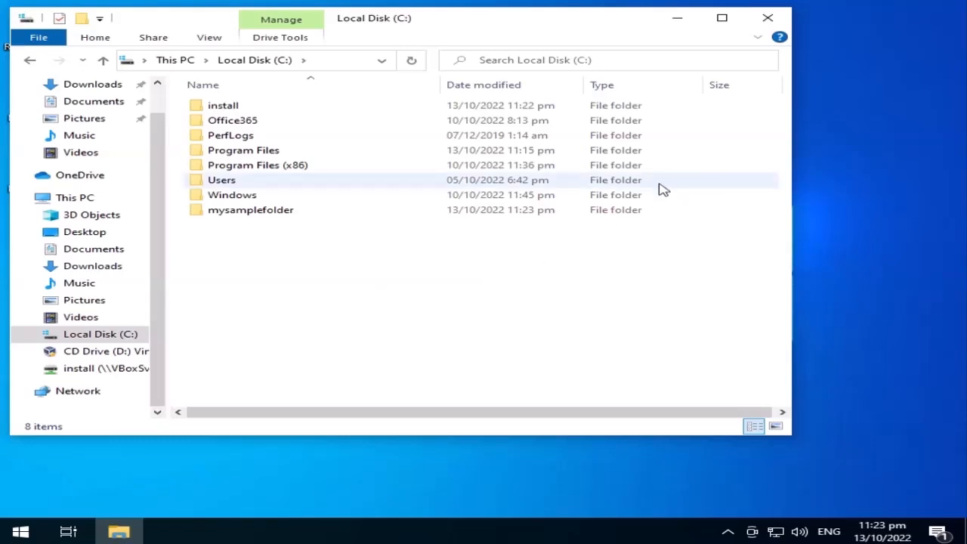
pyautogui.click(770, 21)
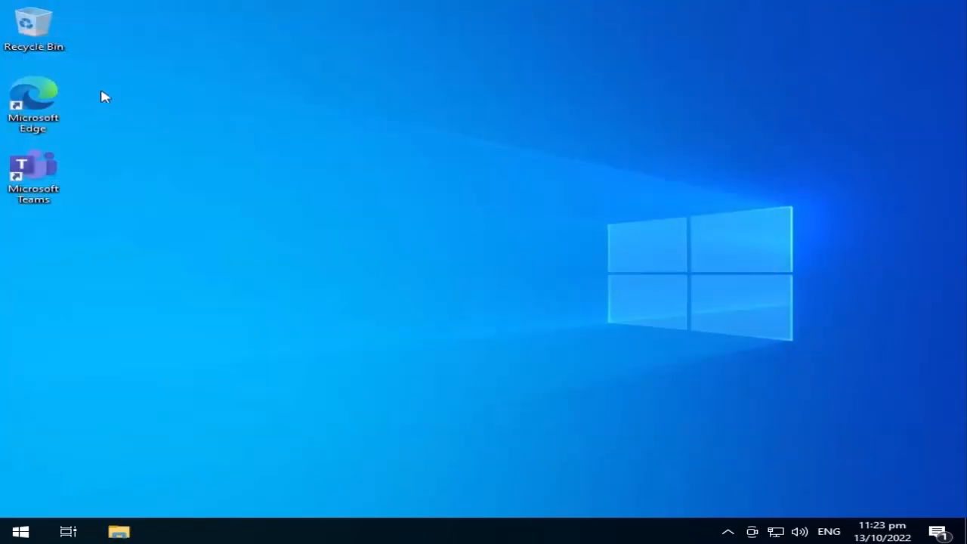
pyautogui.moveTo(104, 76); pyautogui.dragTo(27, 212)
# Step: Make desktop shortcuts of the Edge and Teams icons, then of the enlarged selection including copies
pyautogui.rightClick(45, 113)
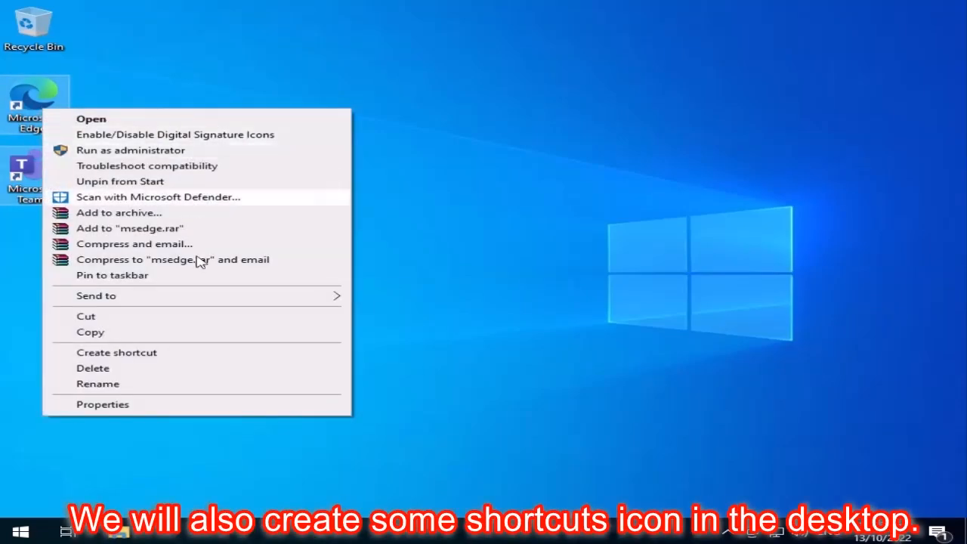
pyautogui.moveTo(202, 302)
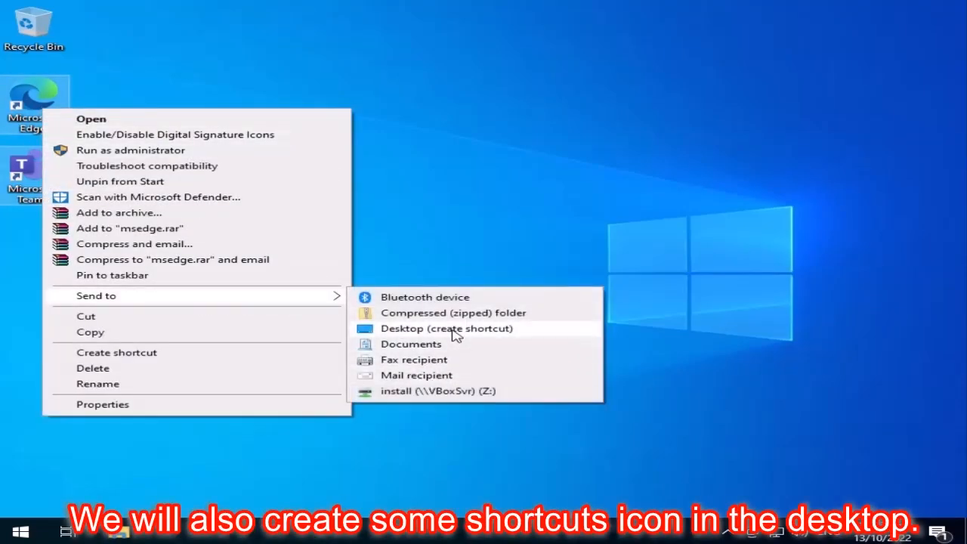
pyautogui.click(453, 330)
pyautogui.moveTo(125, 16); pyautogui.dragTo(31, 377)
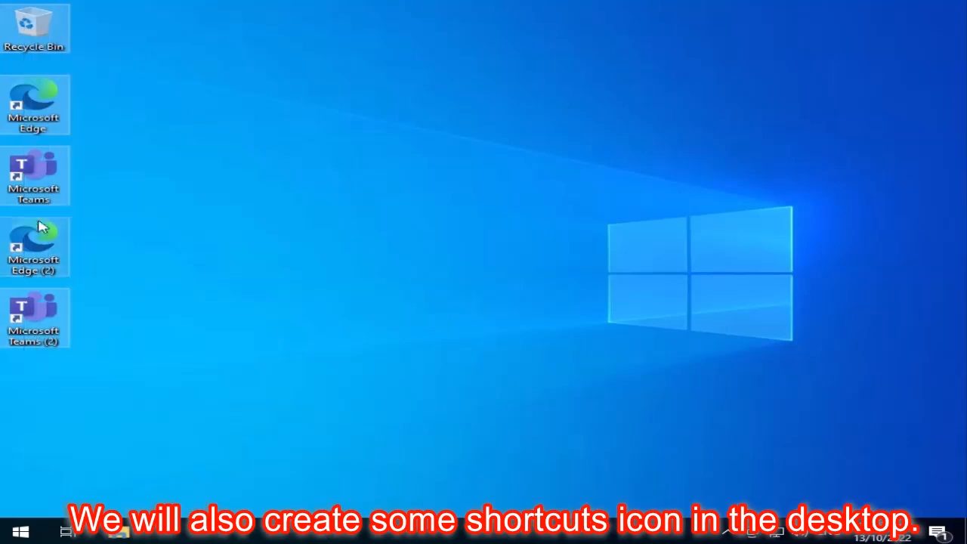
pyautogui.rightClick(42, 161)
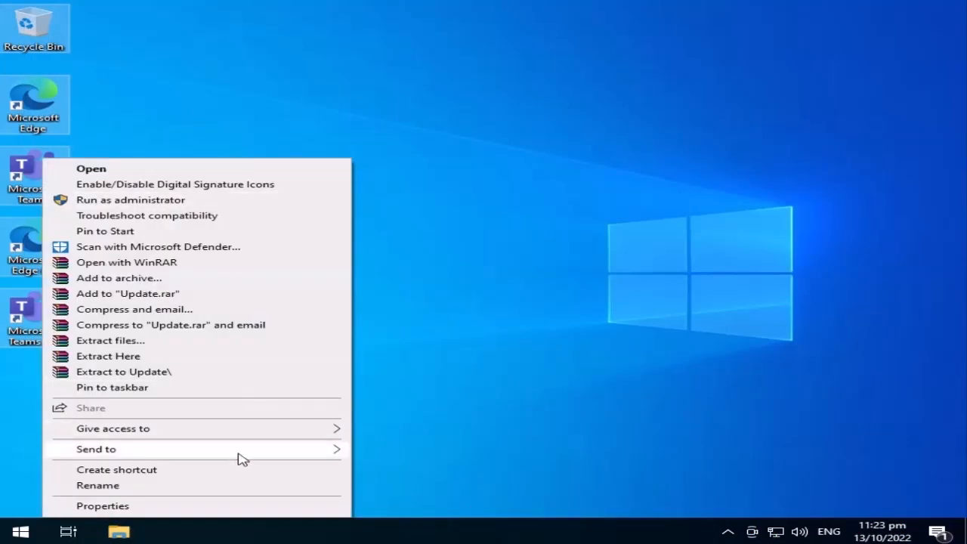
pyautogui.moveTo(240, 454)
pyautogui.click(409, 452)
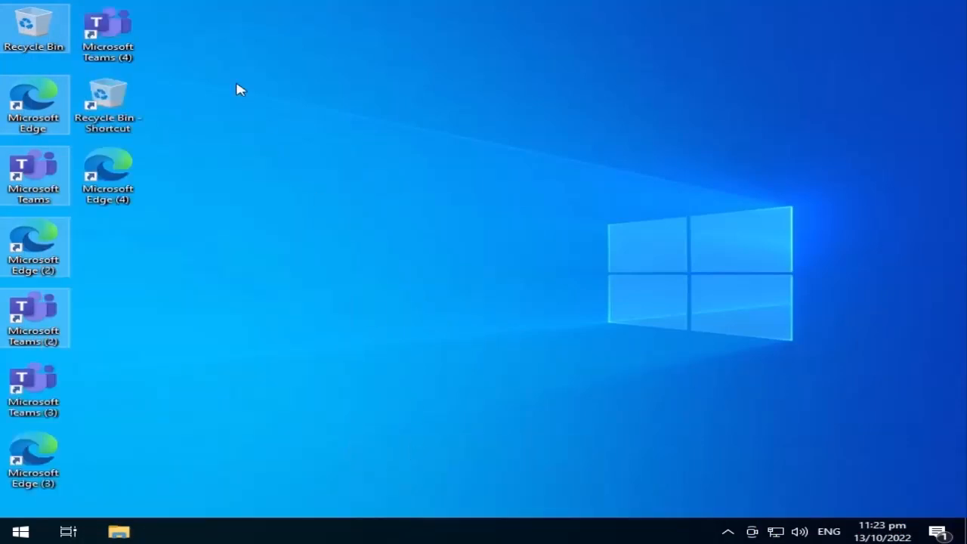
# Step: Create another round of shortcuts from all ten desktop icons, deselect them, and open Start
pyautogui.moveTo(206, 11); pyautogui.dragTo(34, 505)
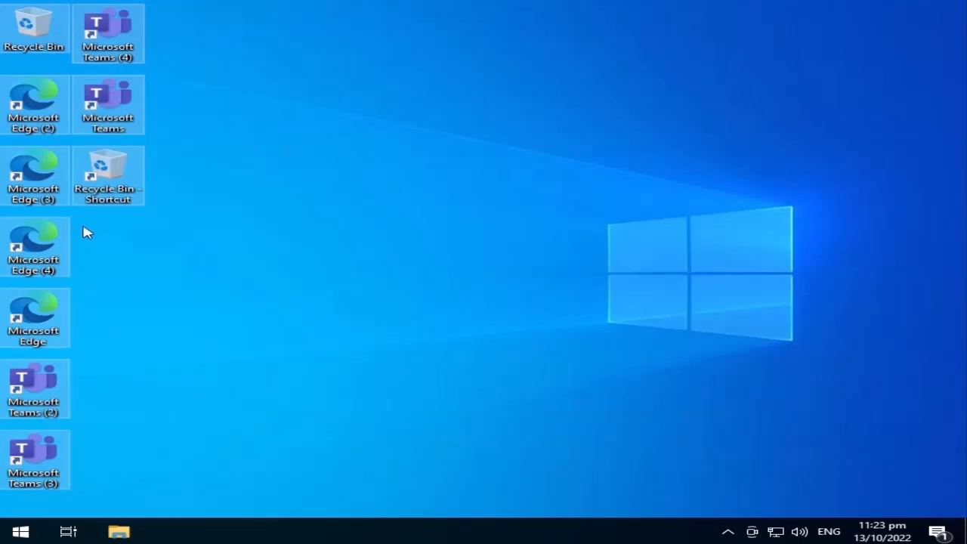
pyautogui.rightClick(106, 155)
pyautogui.moveTo(231, 268)
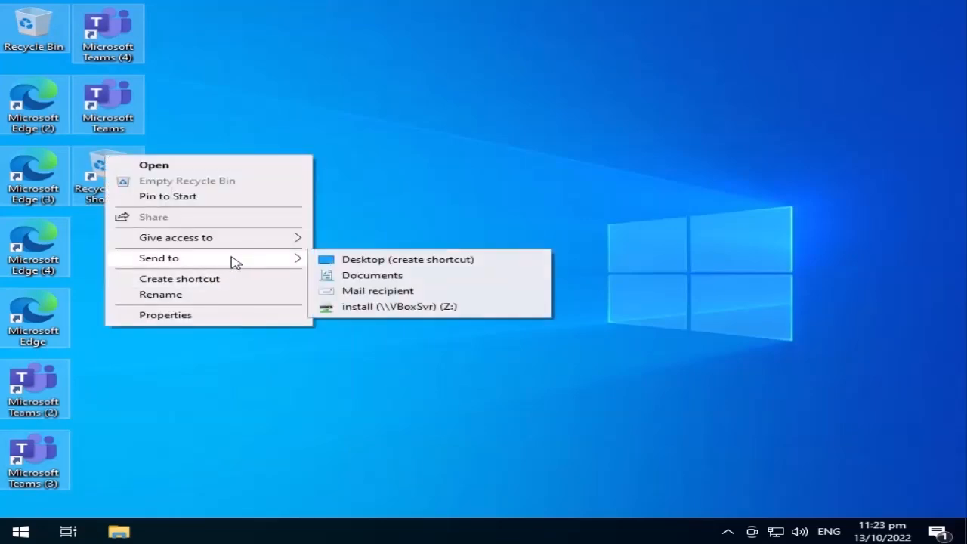
pyautogui.click(385, 257)
pyautogui.click(384, 225)
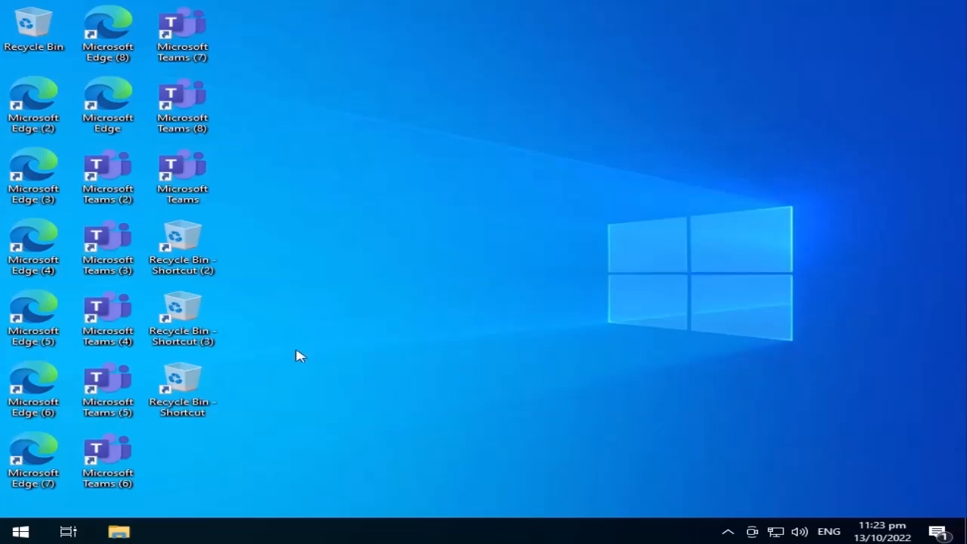
pyautogui.click(21, 531)
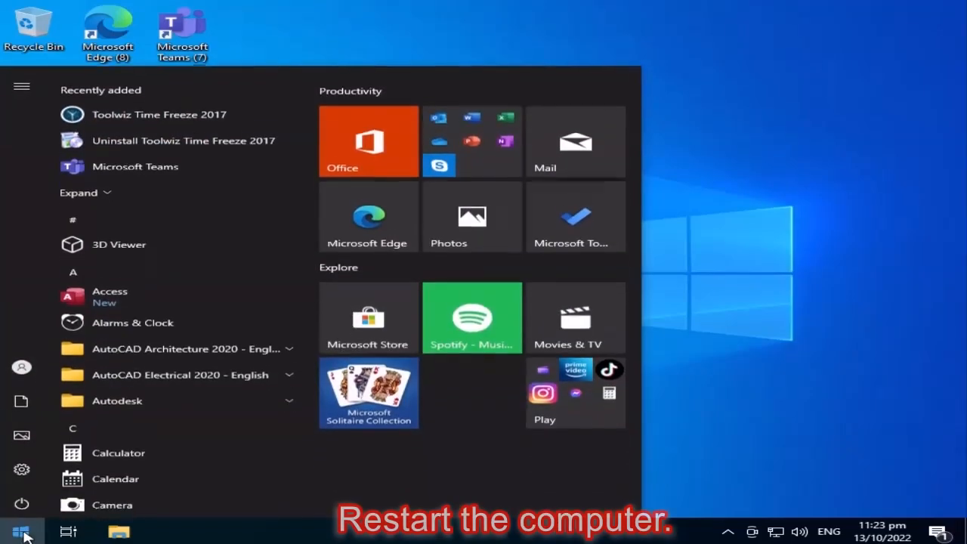
# Step: Restart Windows from the Start menu's Power options
pyautogui.click(23, 501)
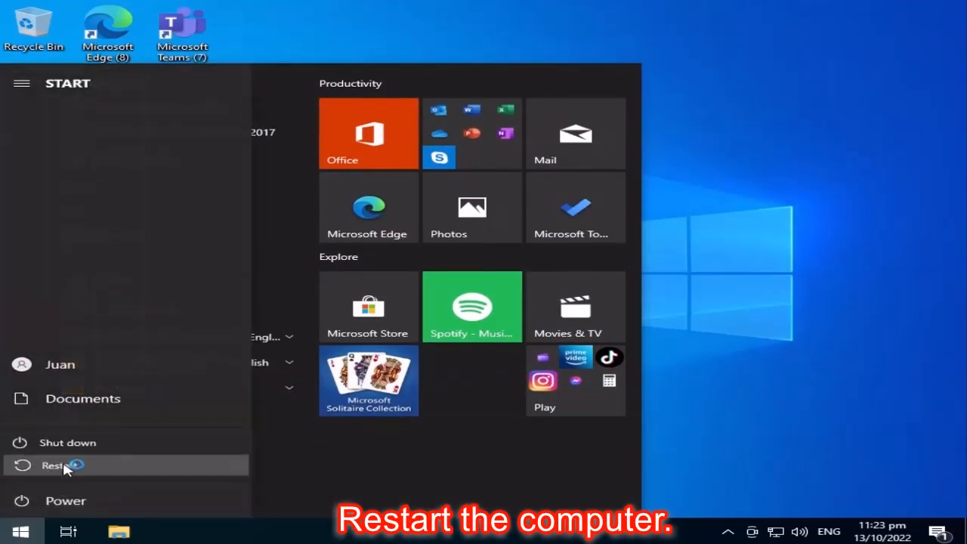
pyautogui.click(67, 464)
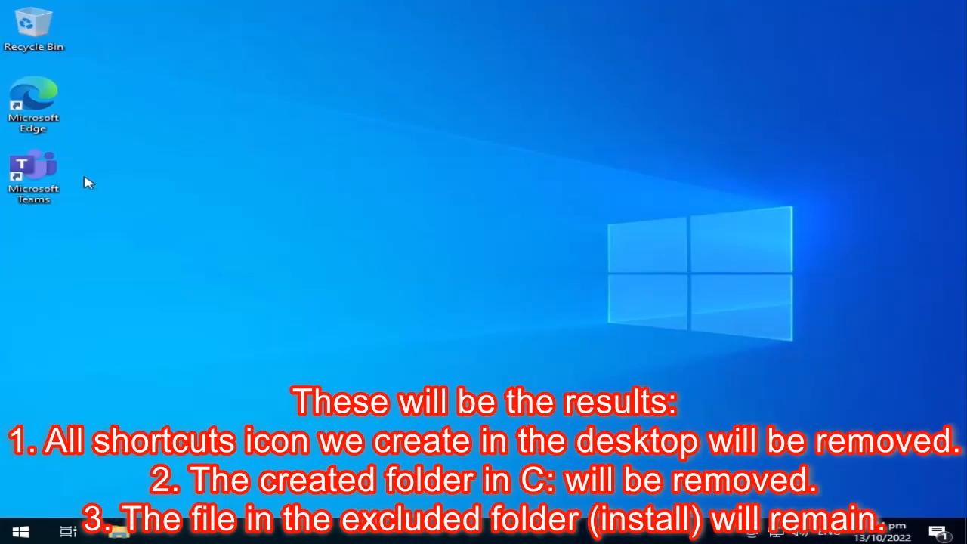
# Step: Open C:\install in File Explorer, dismissing the resolution warning, to check the sample file survived
pyautogui.click(117, 532)
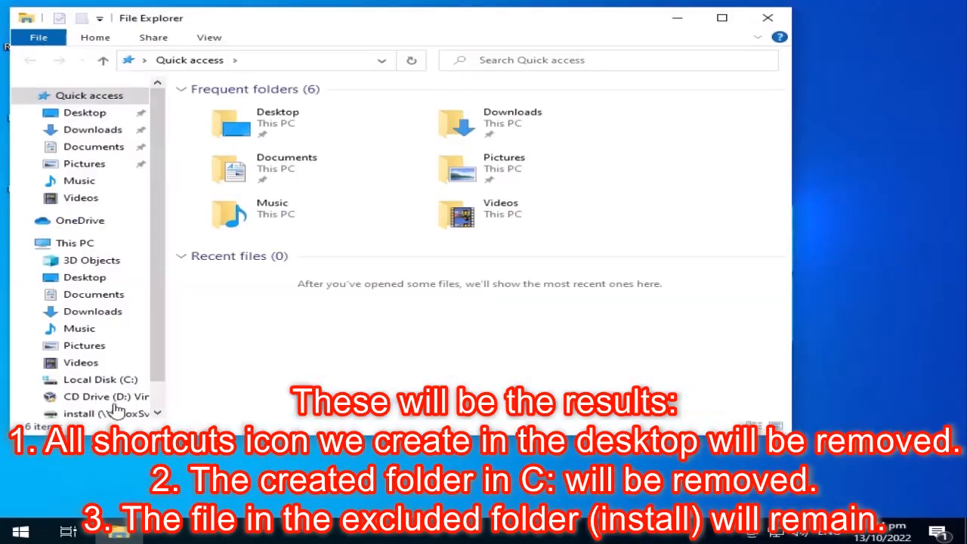
pyautogui.click(113, 380)
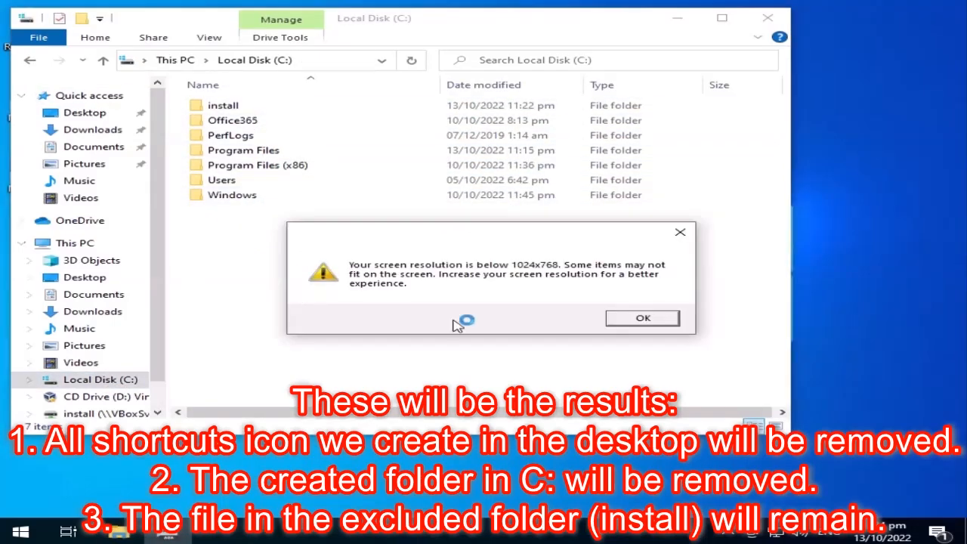
pyautogui.click(643, 319)
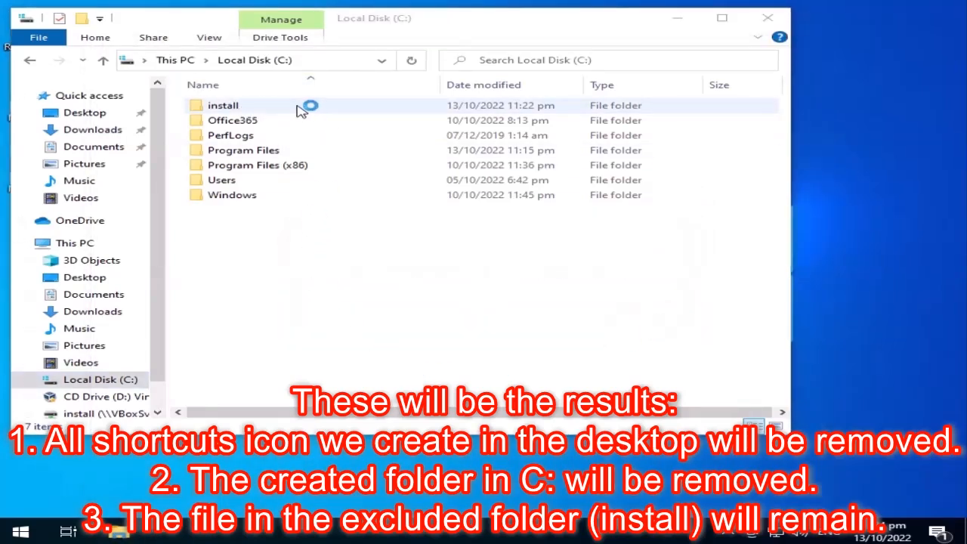
pyautogui.doubleClick(300, 110)
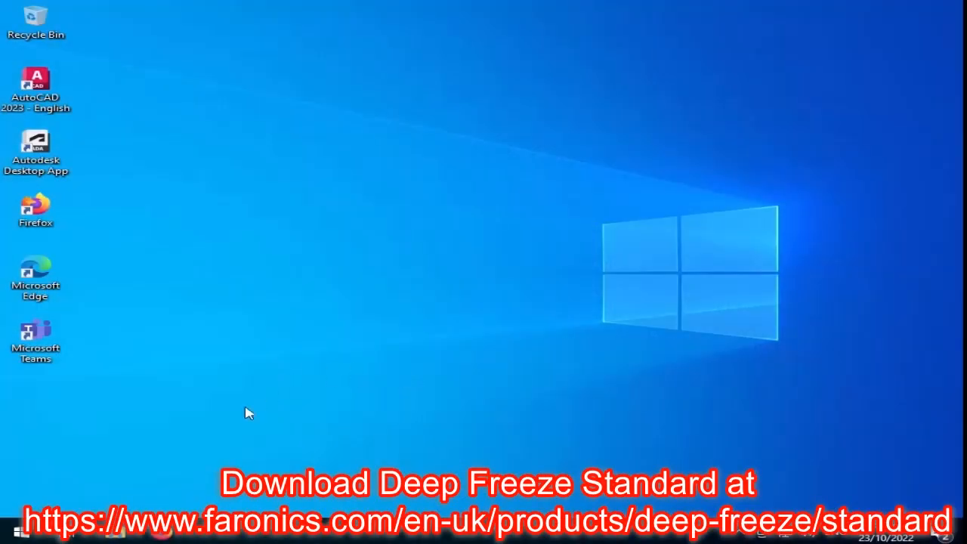
# Step: Run the DFStd installer as administrator and accept the licence terms
pyautogui.click(120, 533)
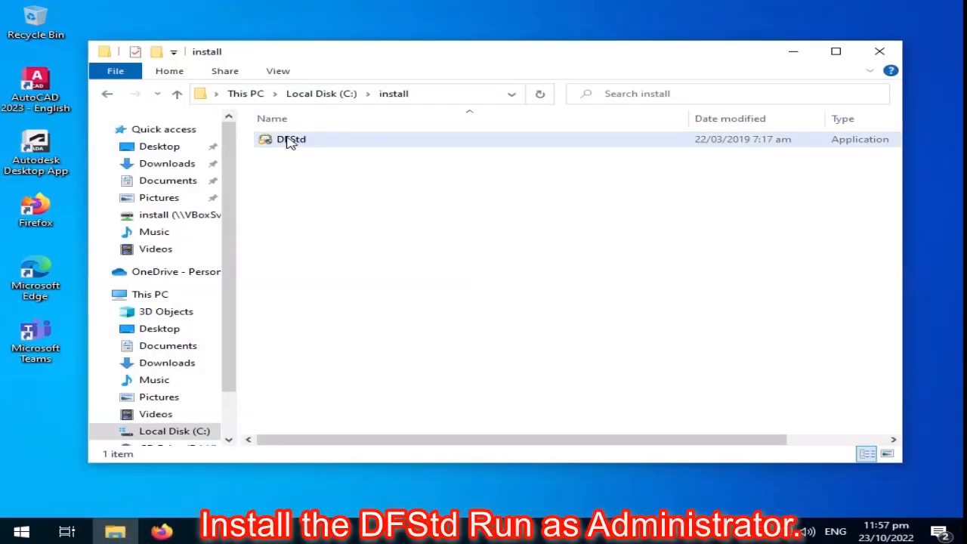
pyautogui.rightClick(289, 143)
pyautogui.click(326, 180)
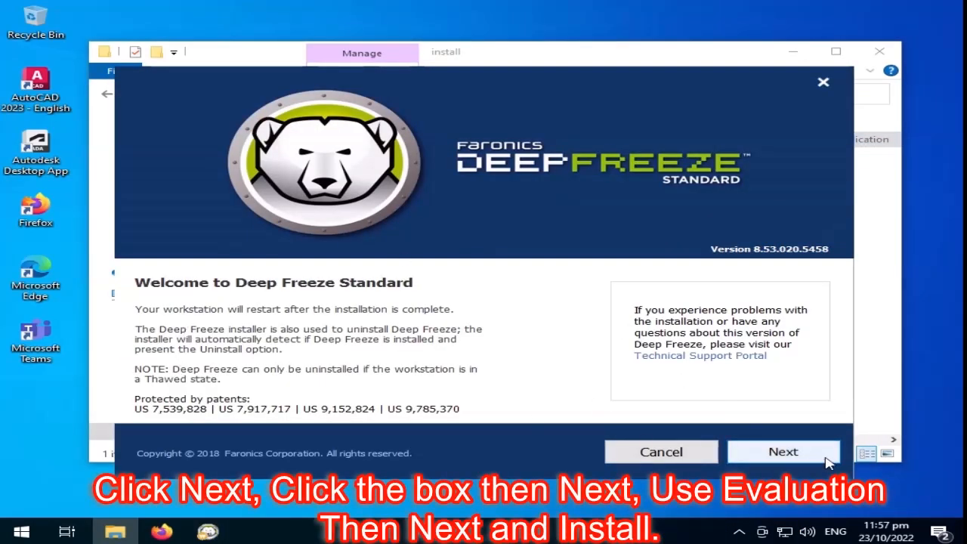
pyautogui.click(783, 452)
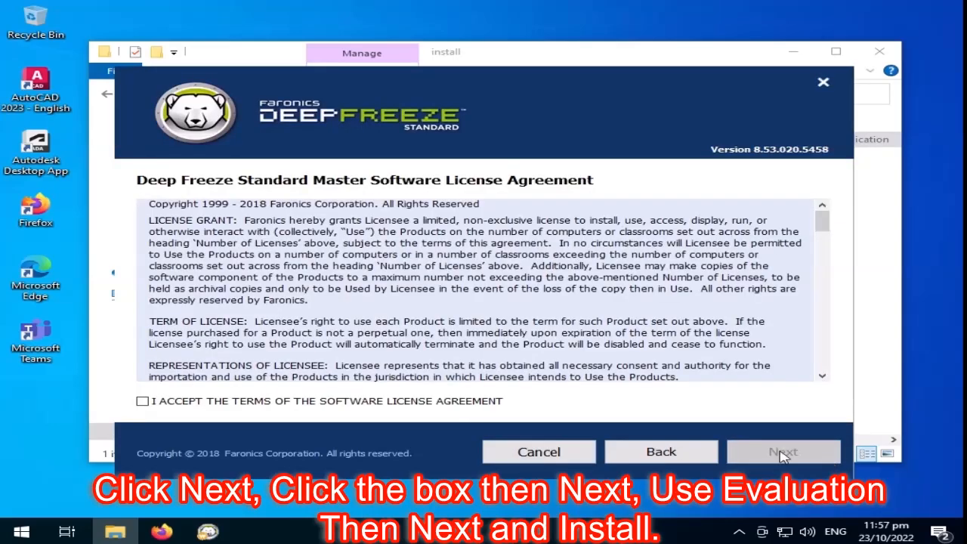
pyautogui.click(143, 402)
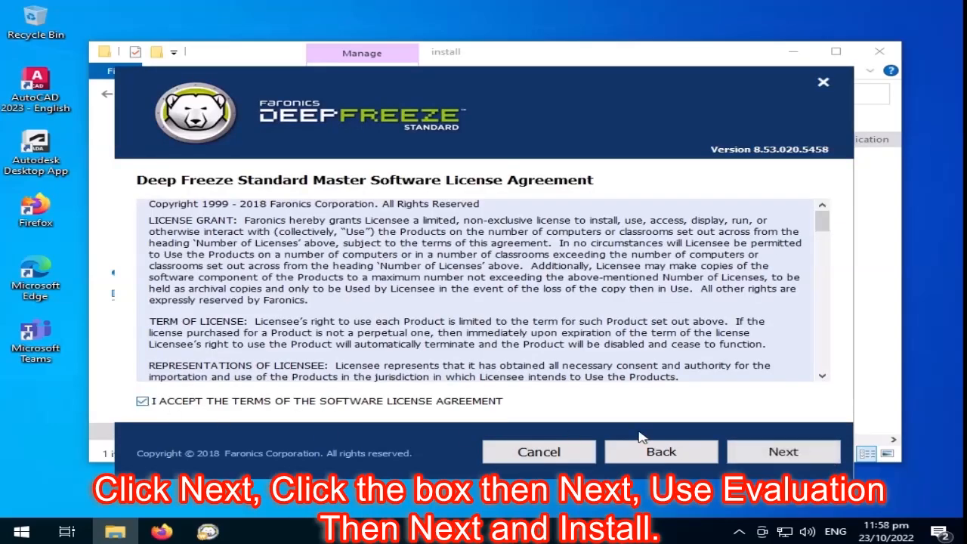
pyautogui.click(783, 450)
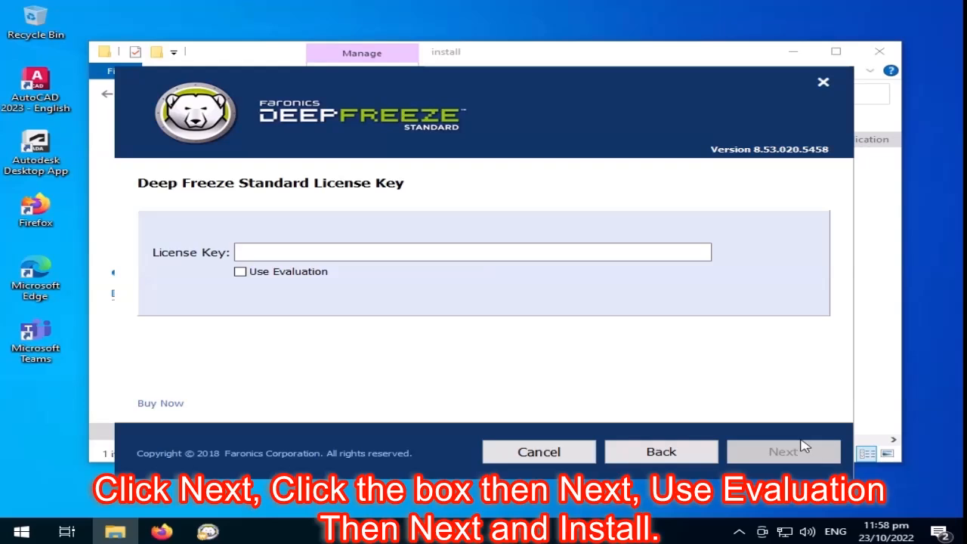
# Step: Choose the evaluation version, select drive (C:), and start installing Deep Freeze
pyautogui.click(240, 272)
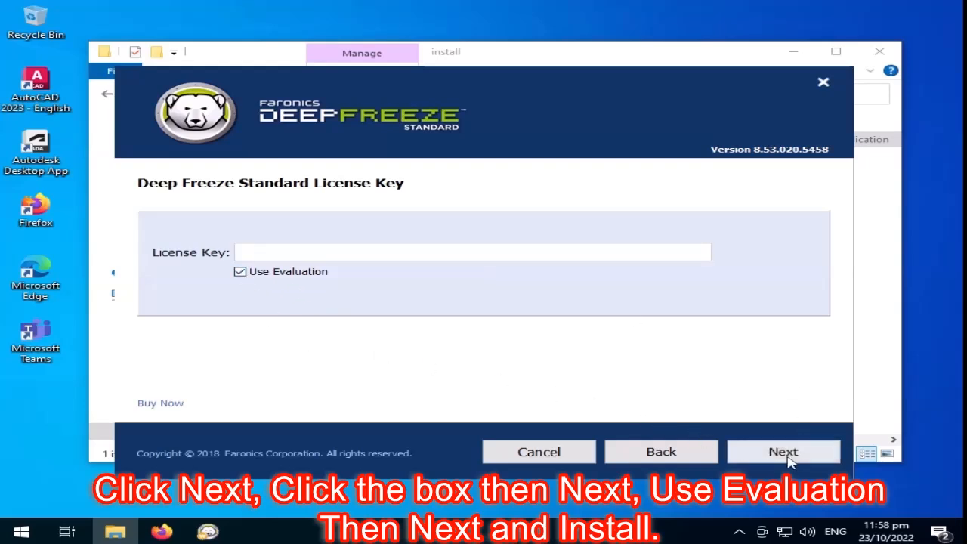
pyautogui.click(784, 452)
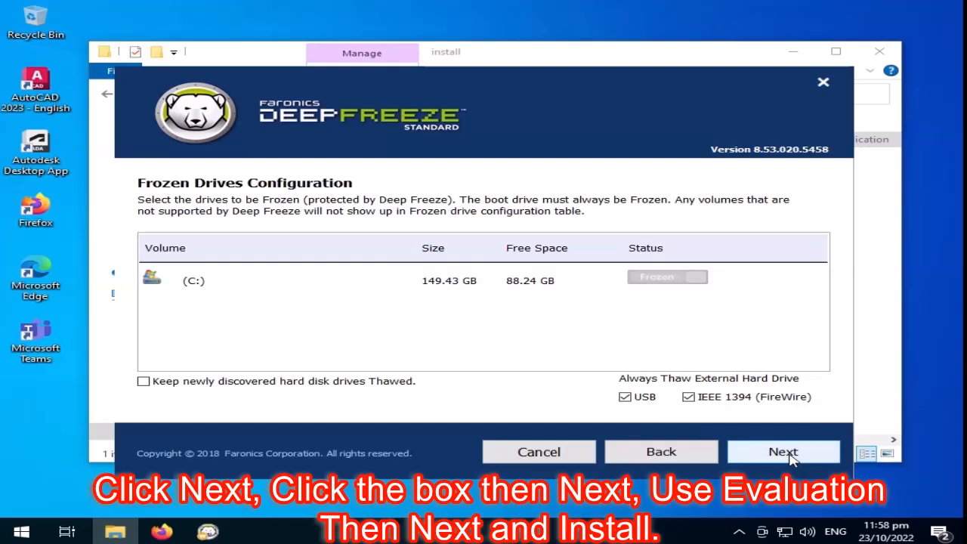
pyautogui.click(190, 285)
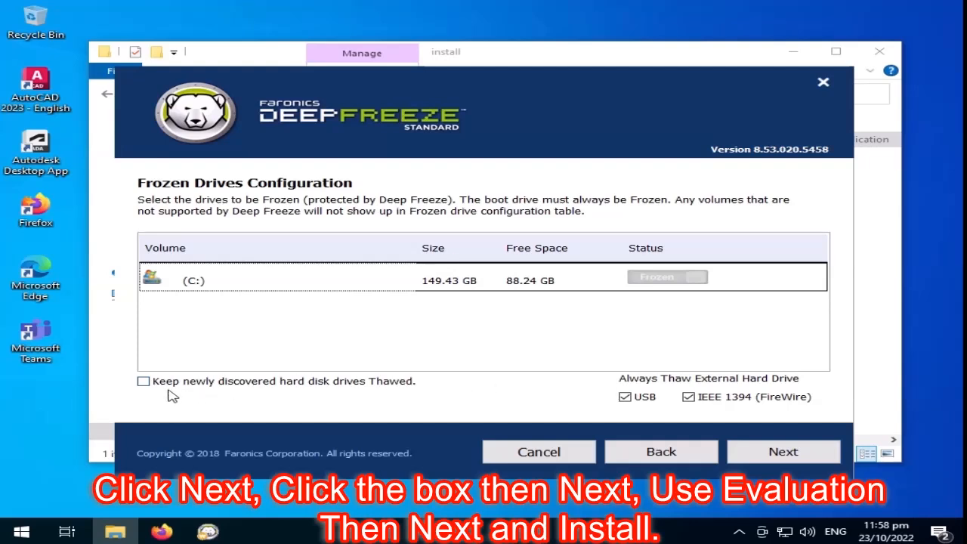
pyautogui.click(778, 455)
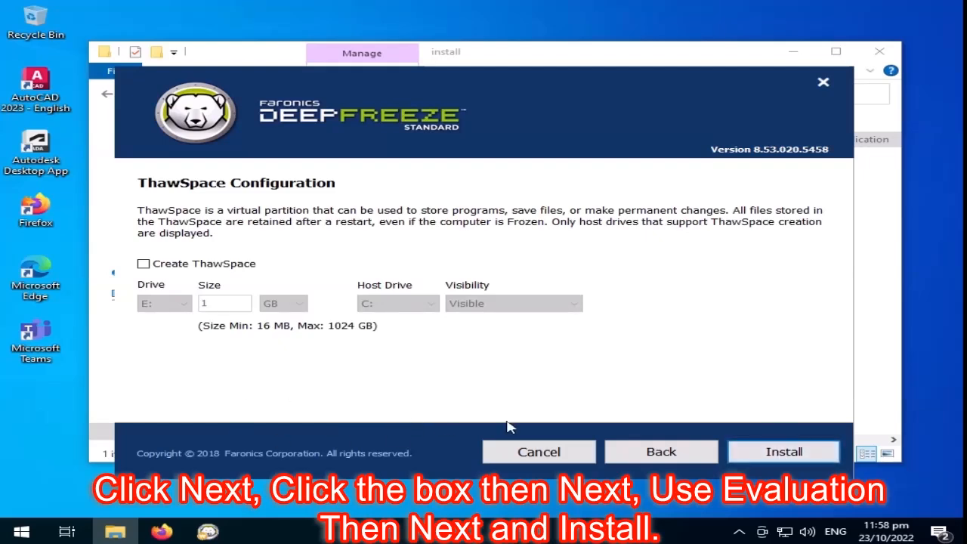
pyautogui.click(781, 457)
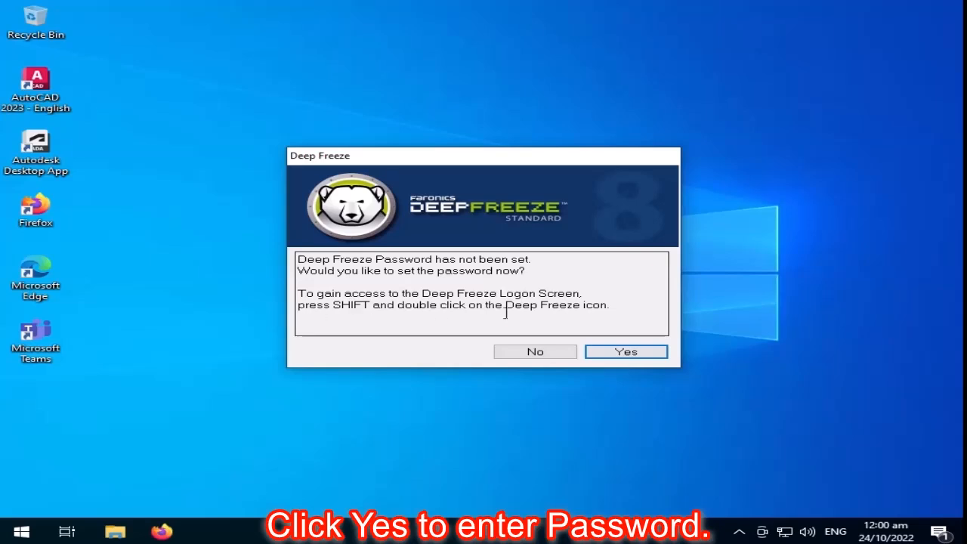
# Step: Agree to set a Deep Freeze password, enter and confirm it, and save it
pyautogui.click(648, 352)
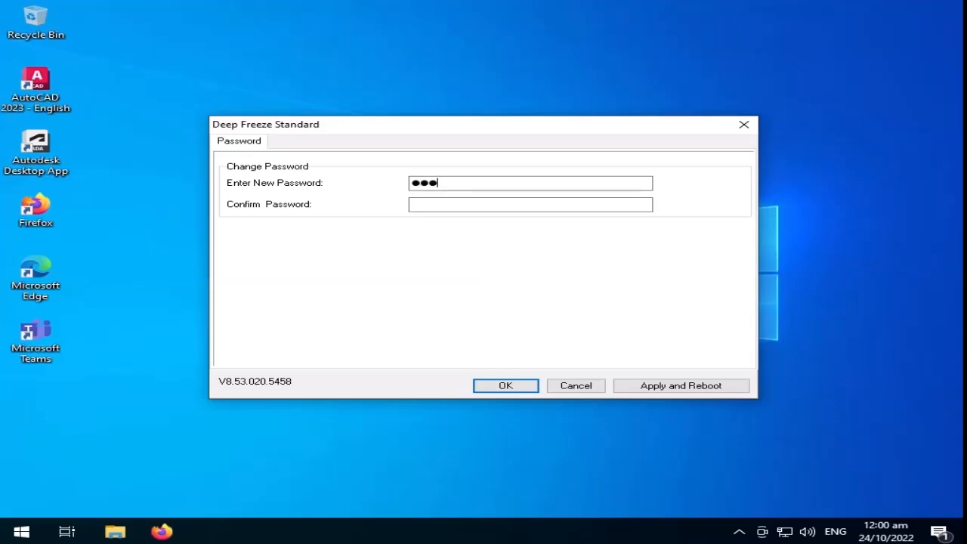
pyautogui.click(441, 203)
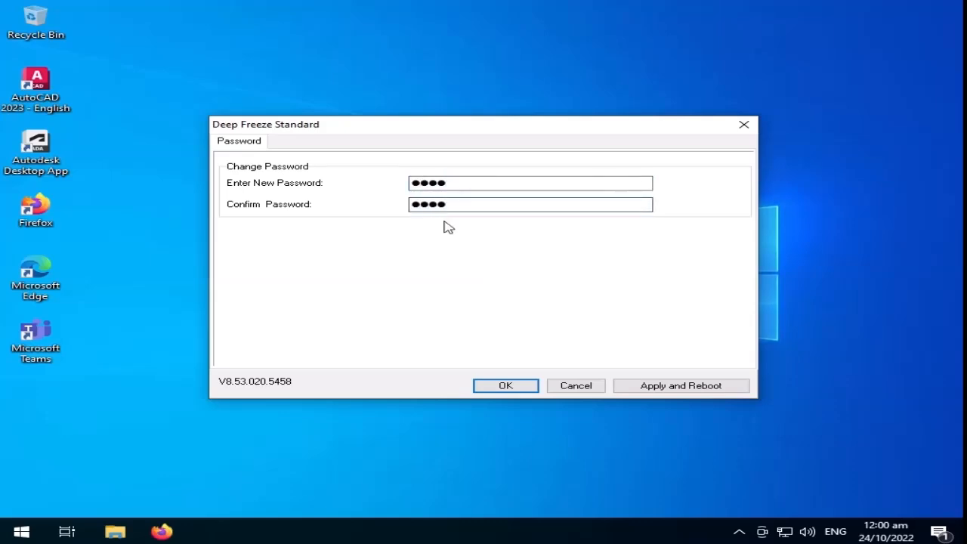
pyautogui.click(526, 388)
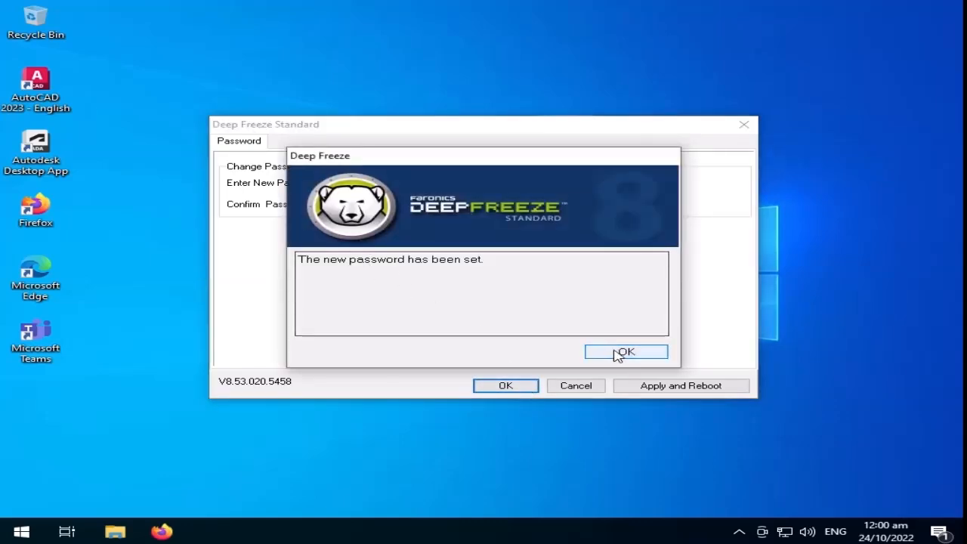
pyautogui.click(621, 353)
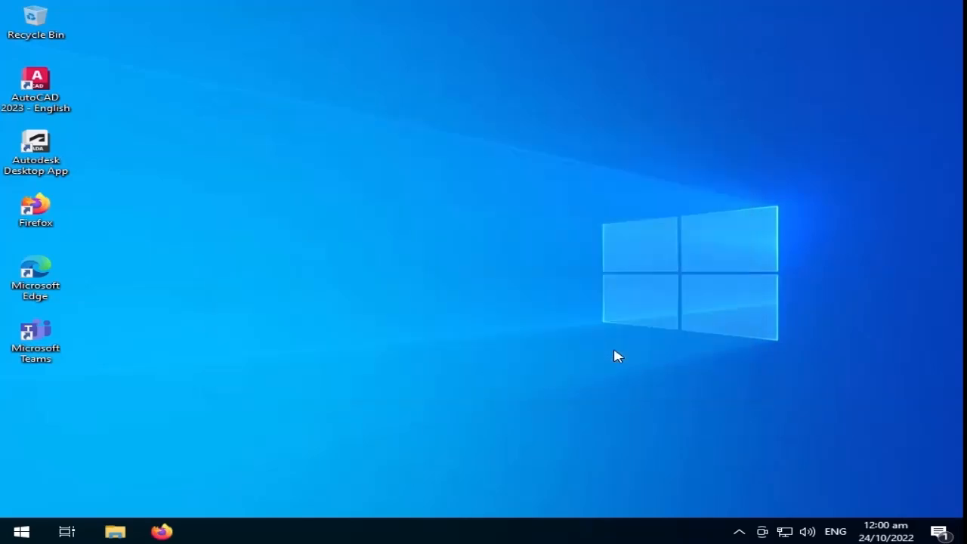
# Step: Open the Deep Freeze console with Ctrl+Alt+Shift+F6 and the password, showing Boot Frozen
pyautogui.click(739, 531)
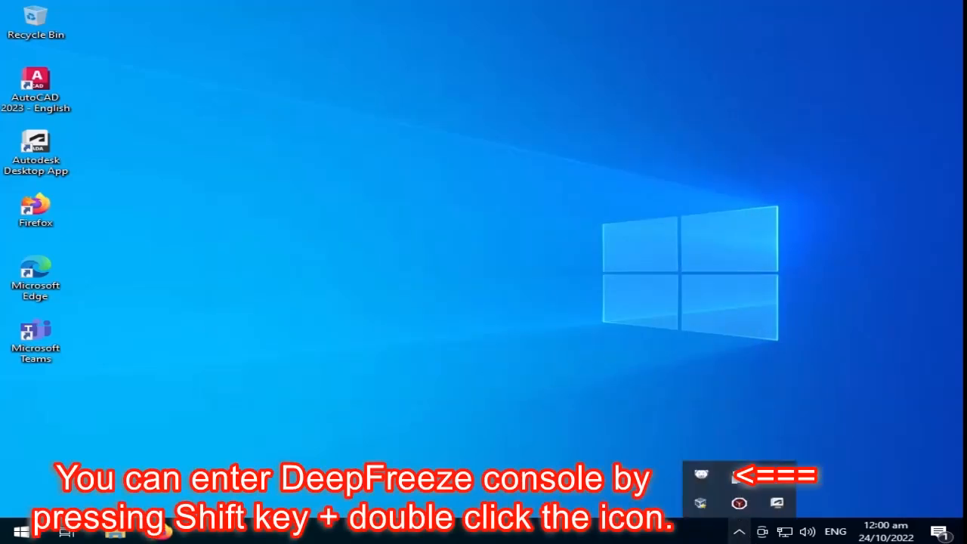
pyautogui.keyDown('shift'); pyautogui.doubleClick(700, 479); pyautogui.keyUp('shift')
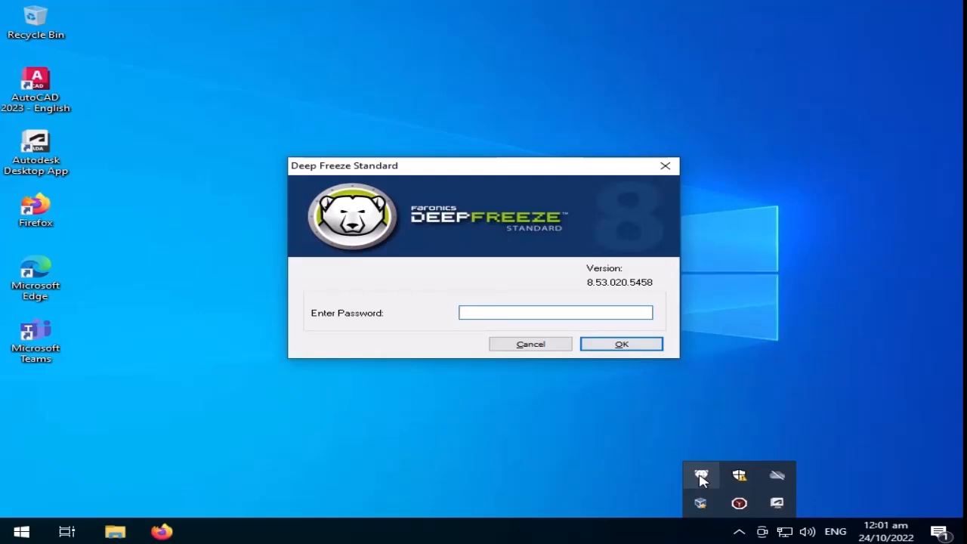
pyautogui.click(548, 347)
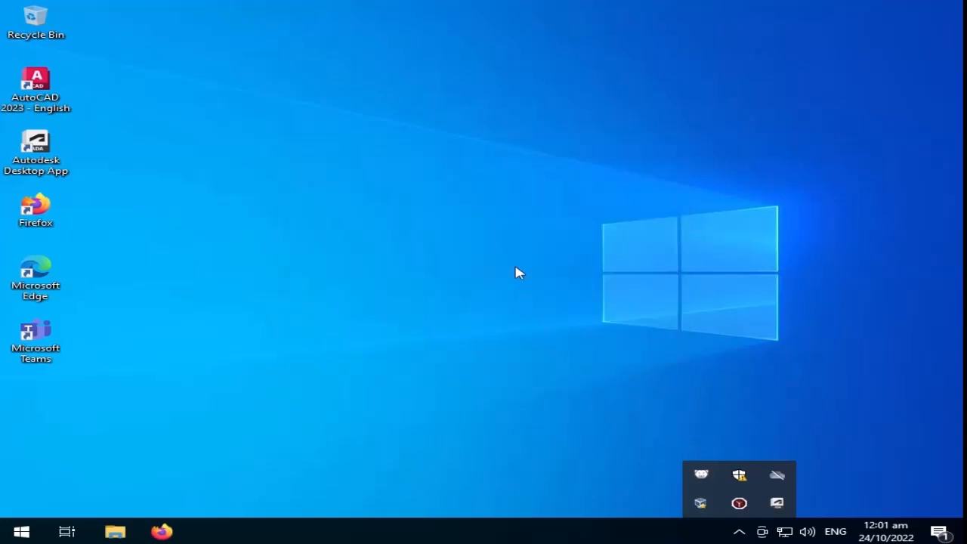
pyautogui.hotkey('ctrl', 'shift', 'alt', 'F6')
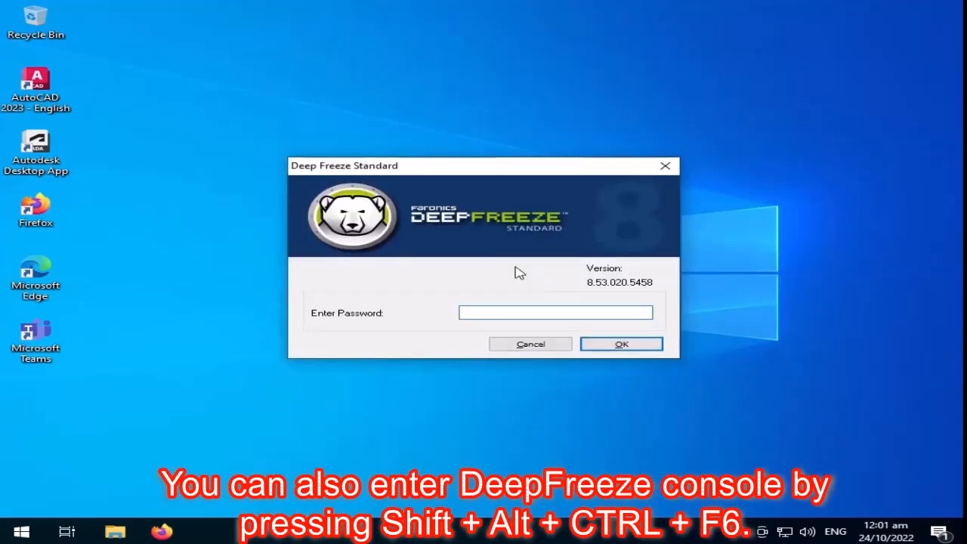
pyautogui.write('1')
pyautogui.press('Return')
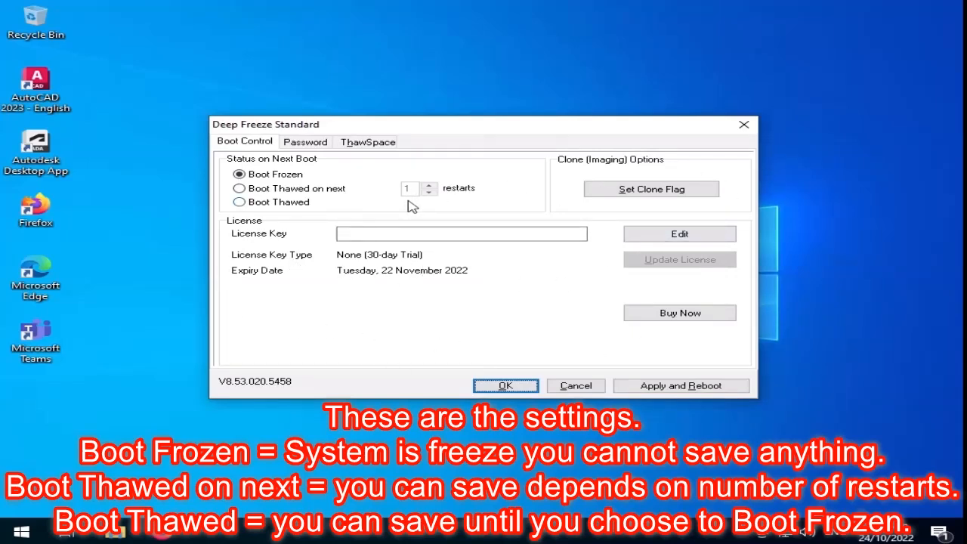
# Step: Close the console on Boot Frozen and send all desktop icons to the desktop as shortcuts
pyautogui.click(505, 387)
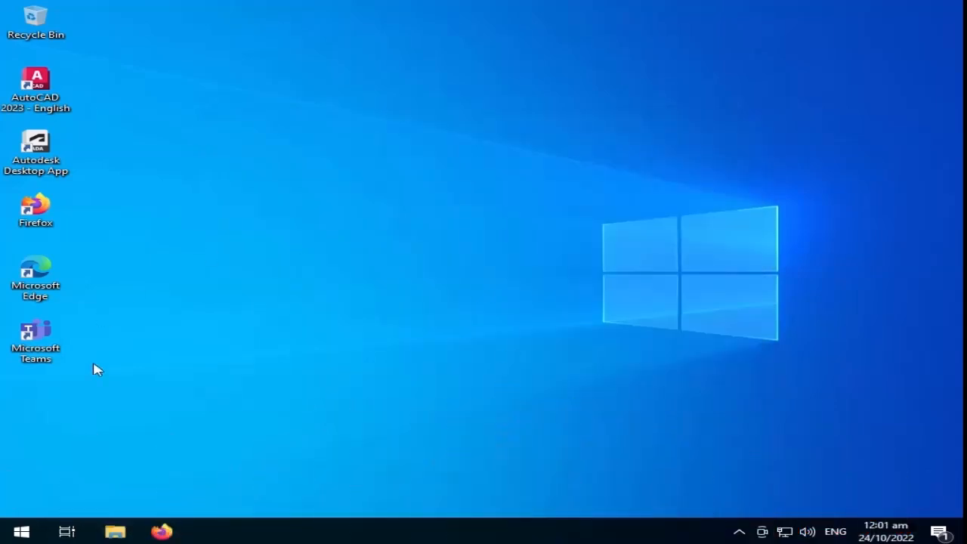
pyautogui.moveTo(108, 22); pyautogui.dragTo(4, 400)
pyautogui.rightClick(42, 276)
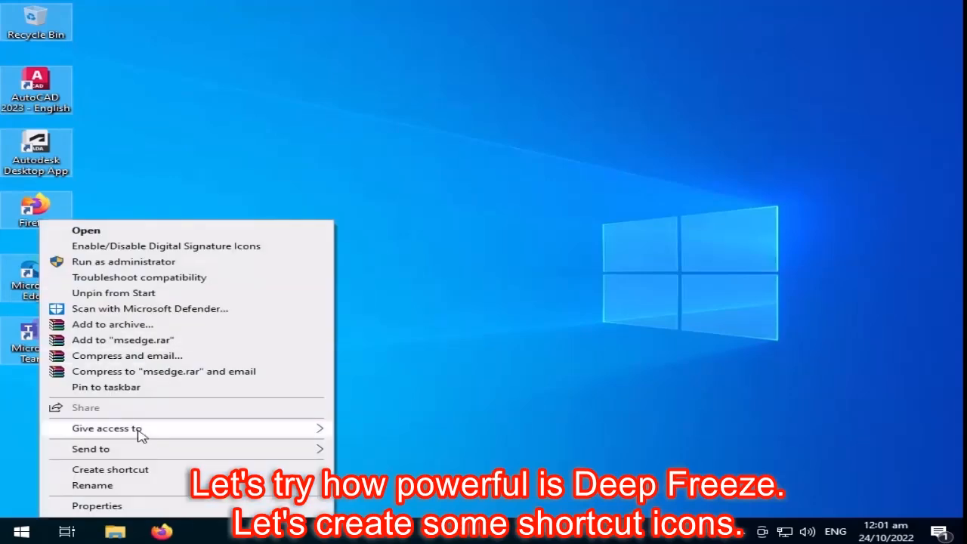
pyautogui.moveTo(162, 453)
pyautogui.click(429, 451)
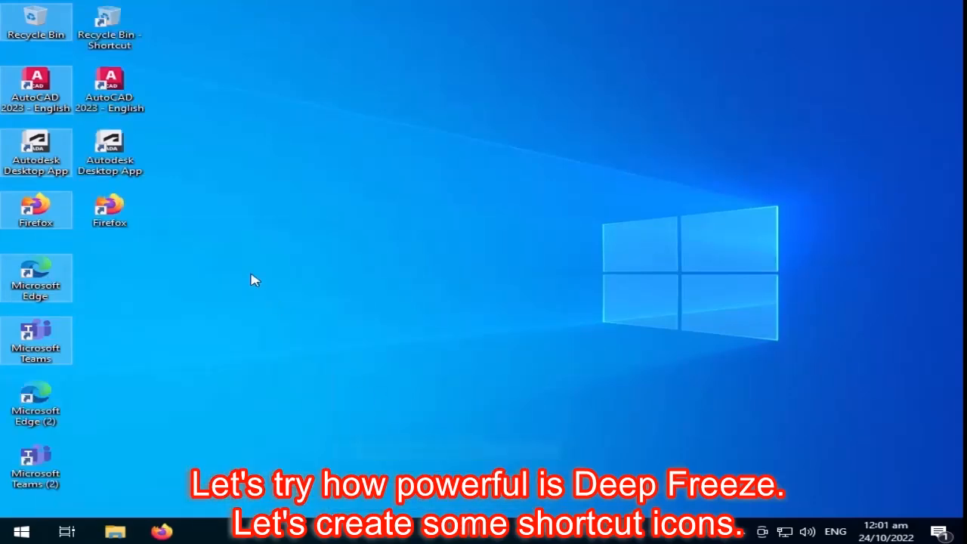
# Step: Create further desktop shortcuts from the AutoCAD icon selection, then deselect the icons
pyautogui.rightClick(43, 89)
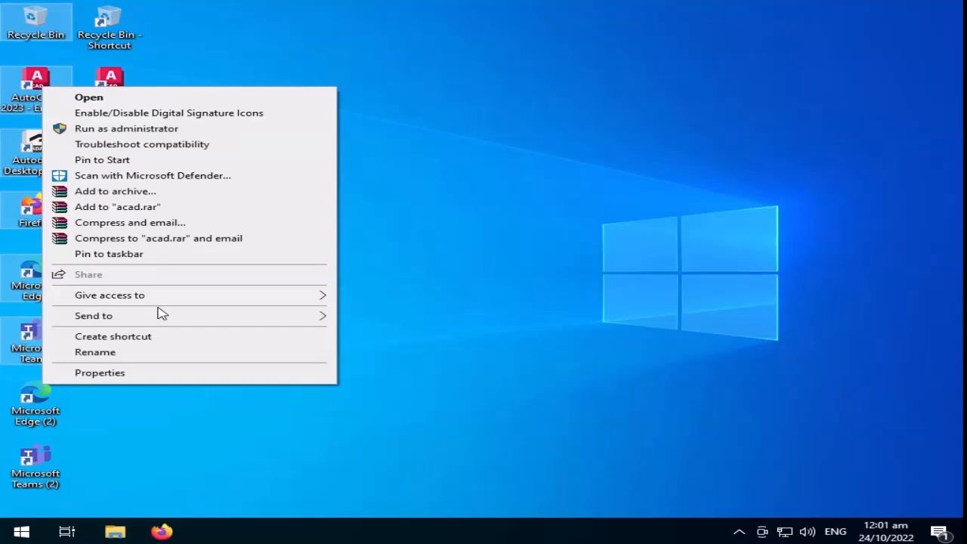
pyautogui.moveTo(198, 321)
pyautogui.click(385, 323)
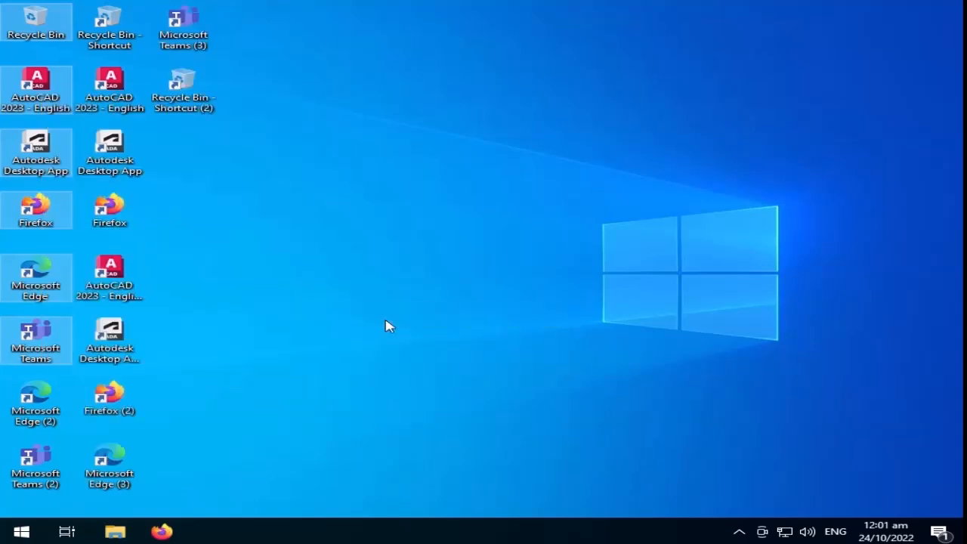
pyautogui.click(394, 278)
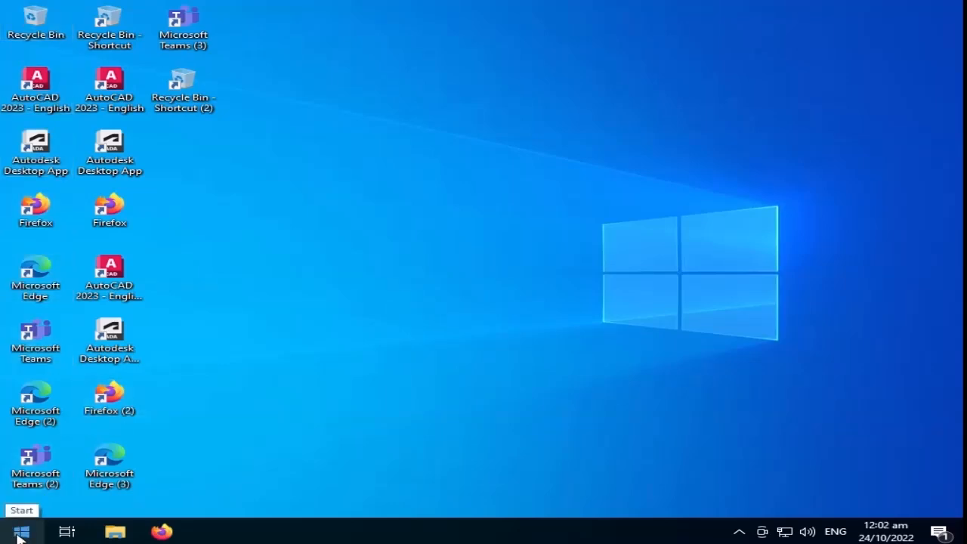
pyautogui.click(18, 535)
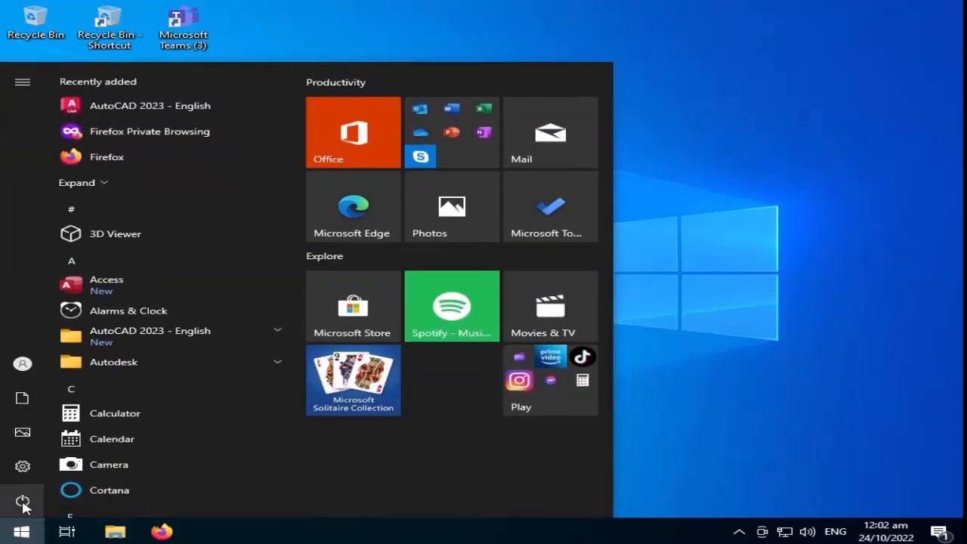
# Step: Restart Windows from the Start menu power options
pyautogui.click(23, 503)
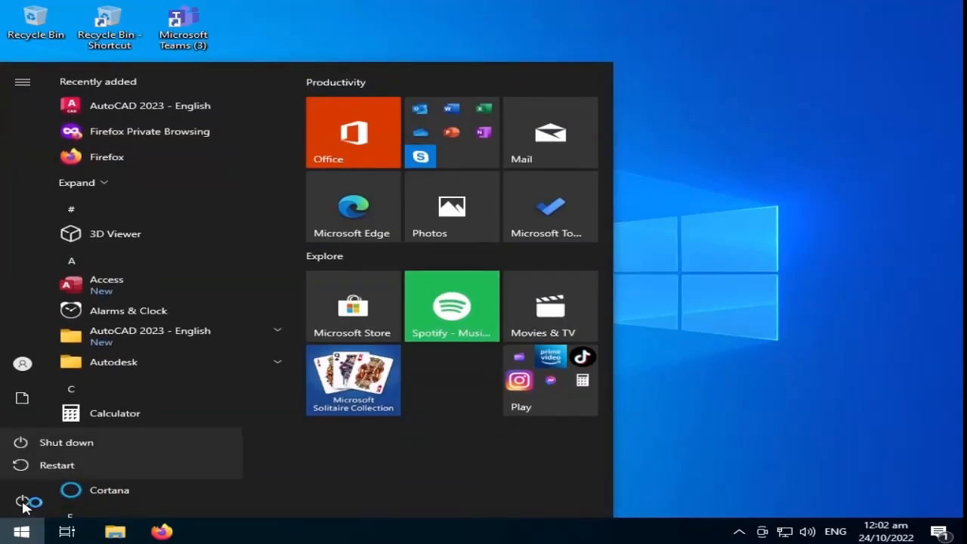
pyautogui.click(56, 465)
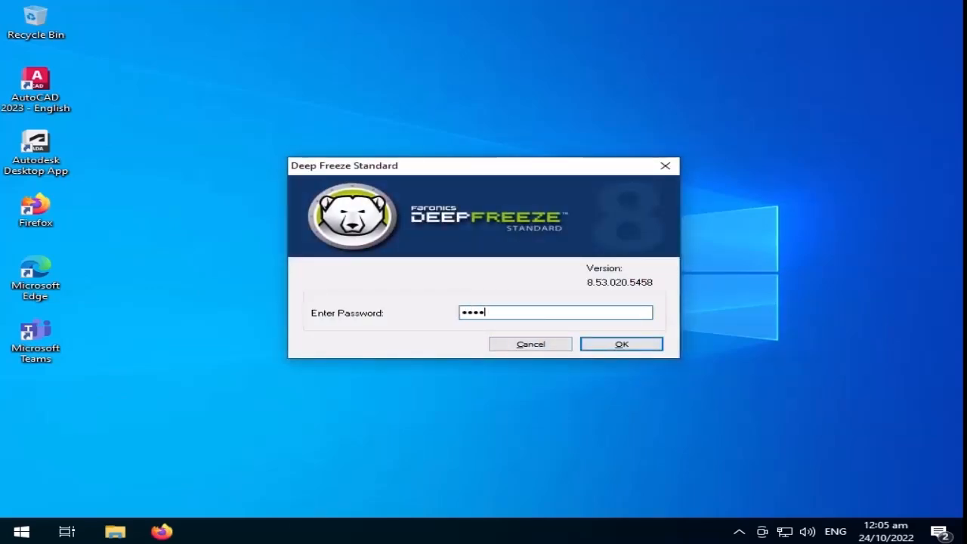
# Step: Unlock Deep Freeze, select Boot Thawed, then Apply and Reboot and confirm the restart
pyautogui.press('Return')
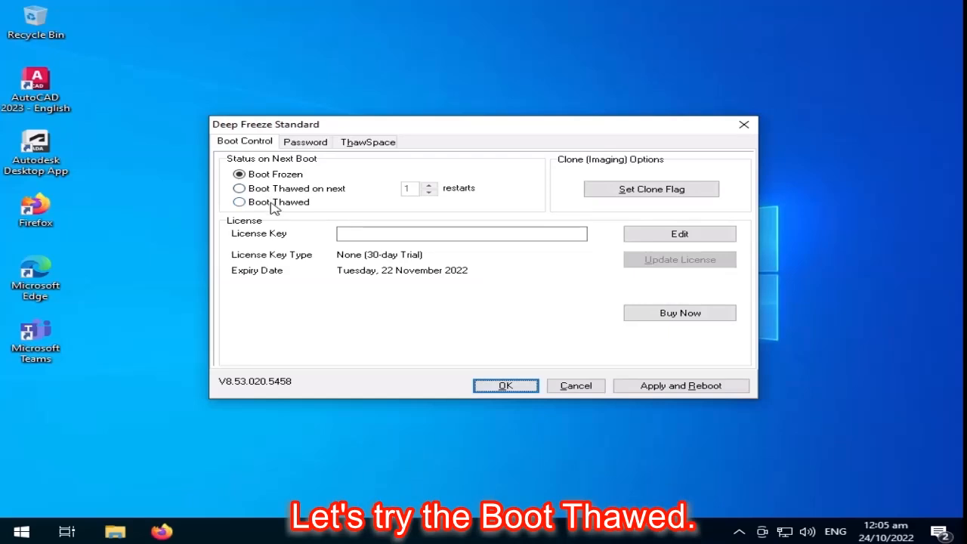
pyautogui.click(302, 192)
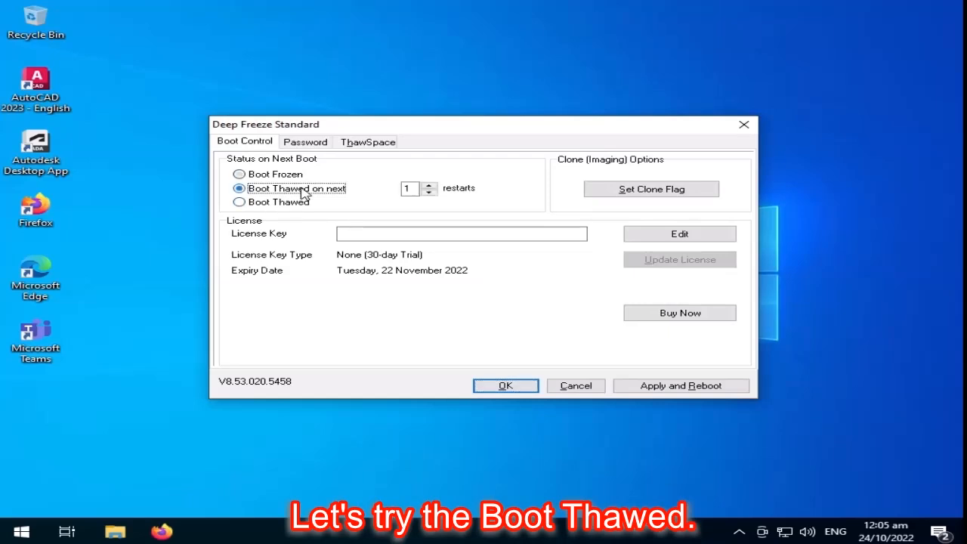
pyautogui.click(286, 204)
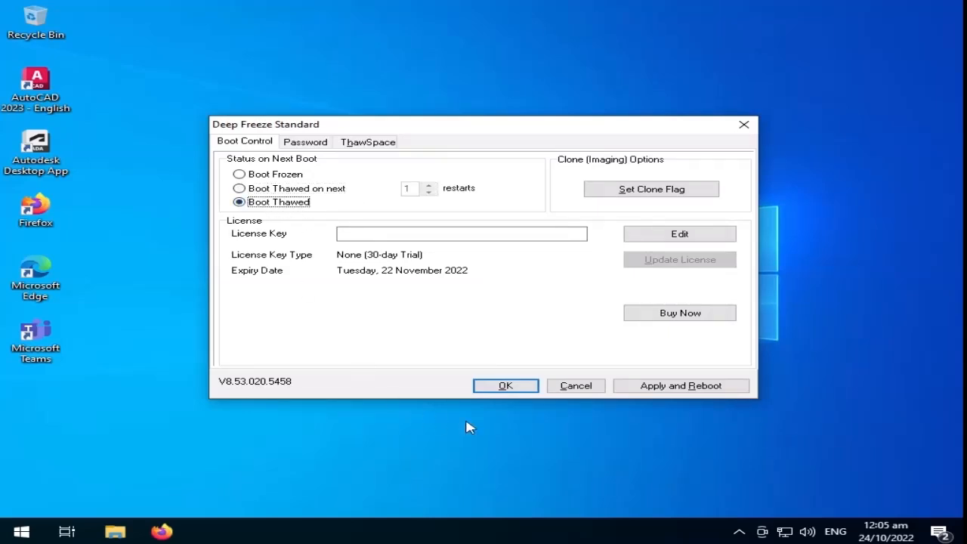
pyautogui.click(682, 387)
pyautogui.click(619, 346)
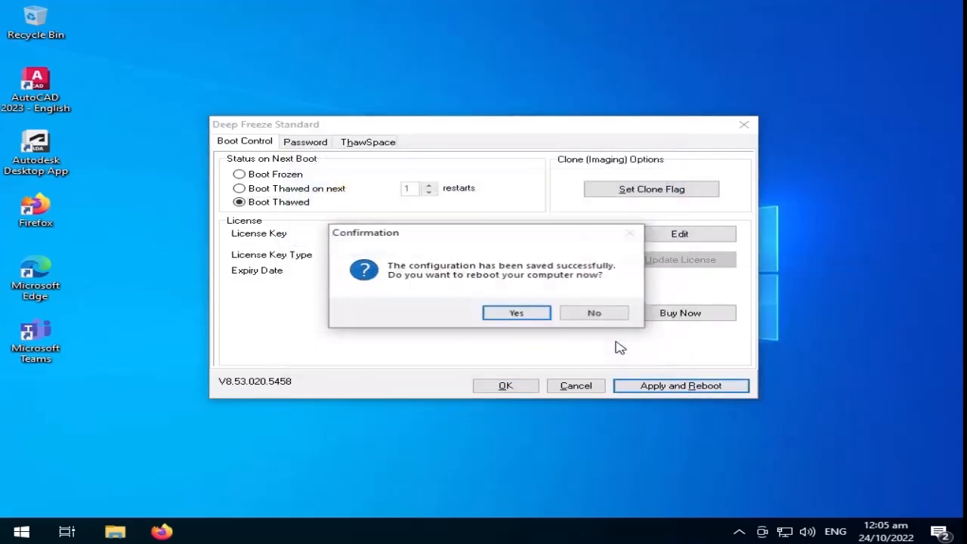
pyautogui.click(514, 318)
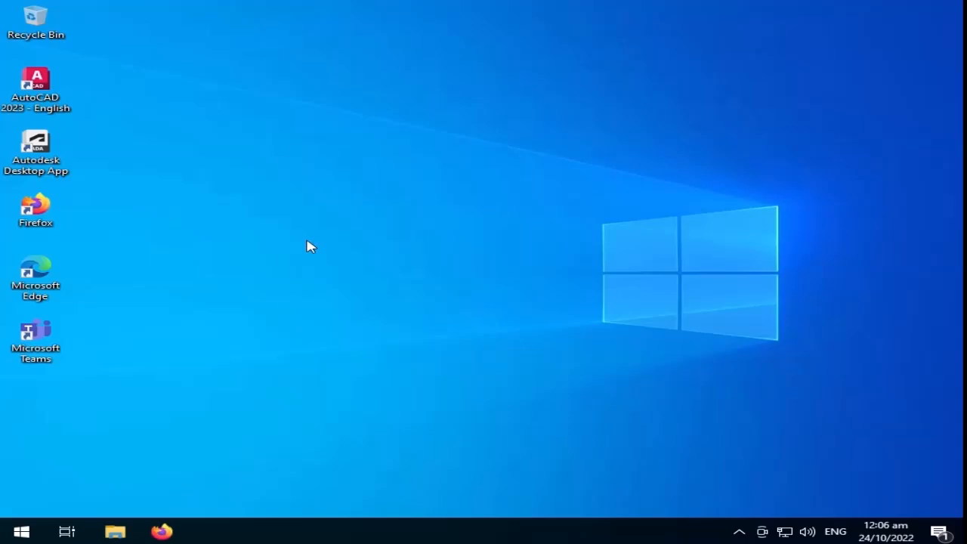
# Step: Check in the Deep Freeze console that Boot Thawed is still set, then close it
pyautogui.hotkey('ctrl', 'alt', 'shift', 'F6')
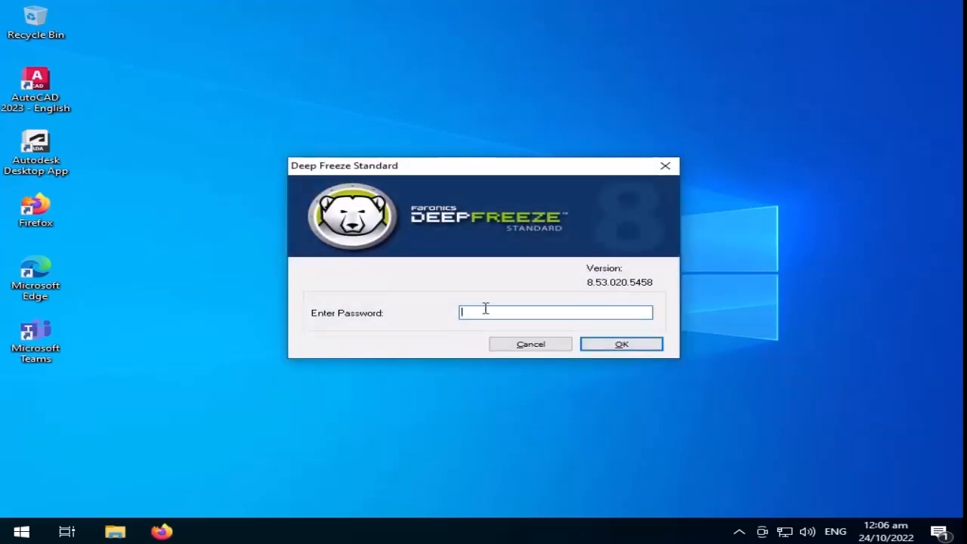
pyautogui.press('Return')
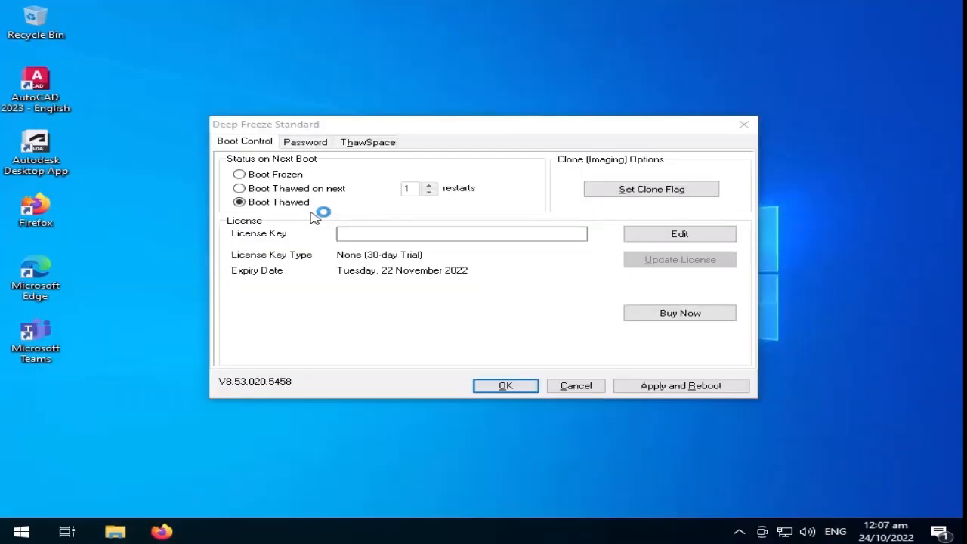
pyautogui.click(520, 386)
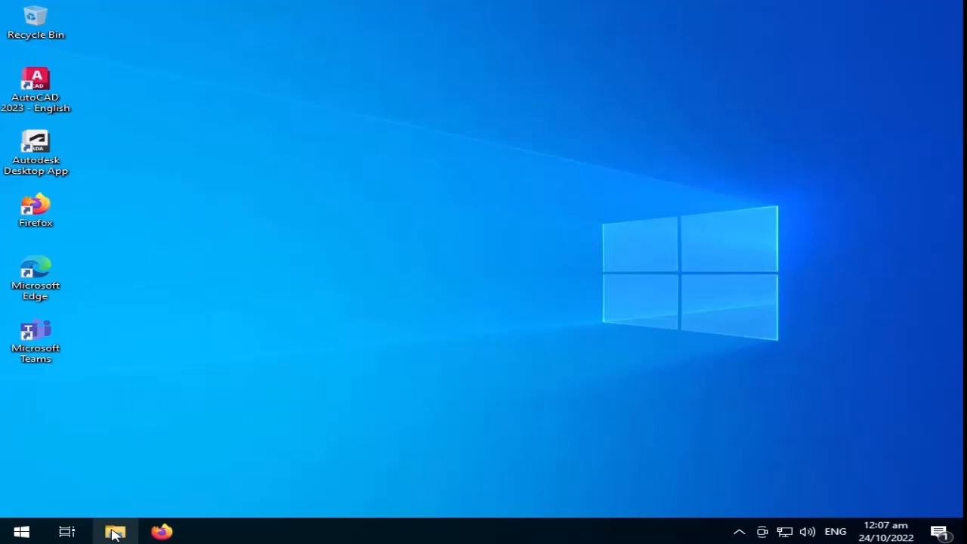
# Step: Create a desktop folder named 'my sample folder' and dismiss the Autodesk notification
pyautogui.rightClick(146, 280)
pyautogui.moveTo(219, 288)
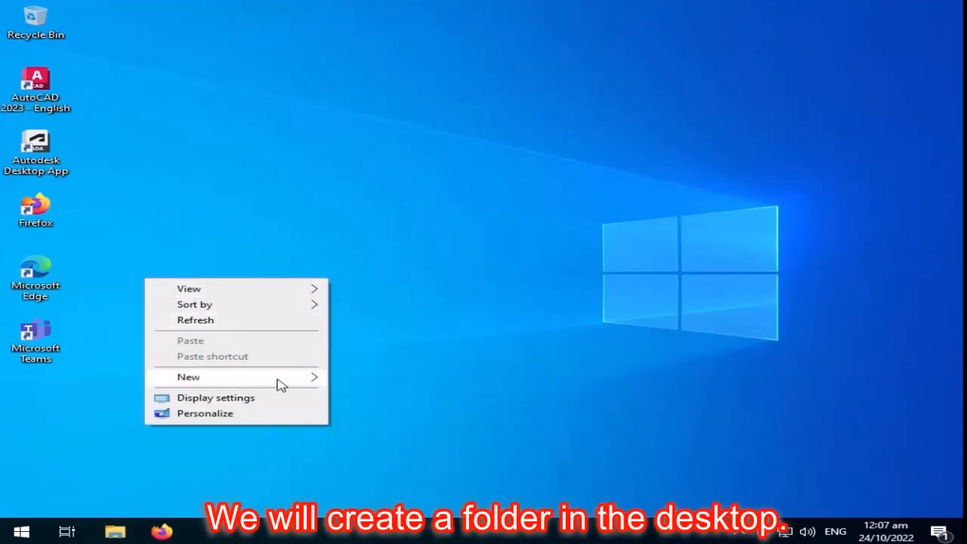
pyautogui.moveTo(298, 380)
pyautogui.click(392, 169)
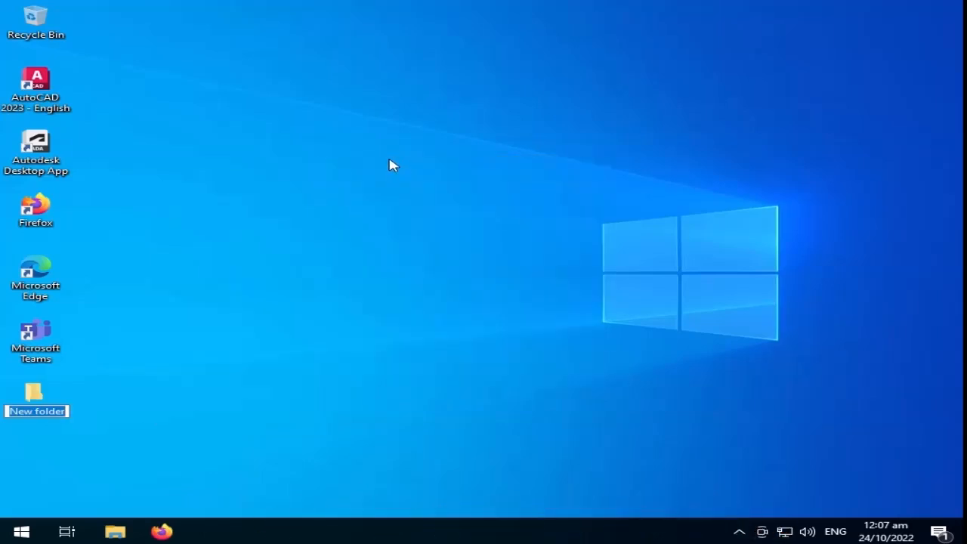
pyautogui.write('my sam')
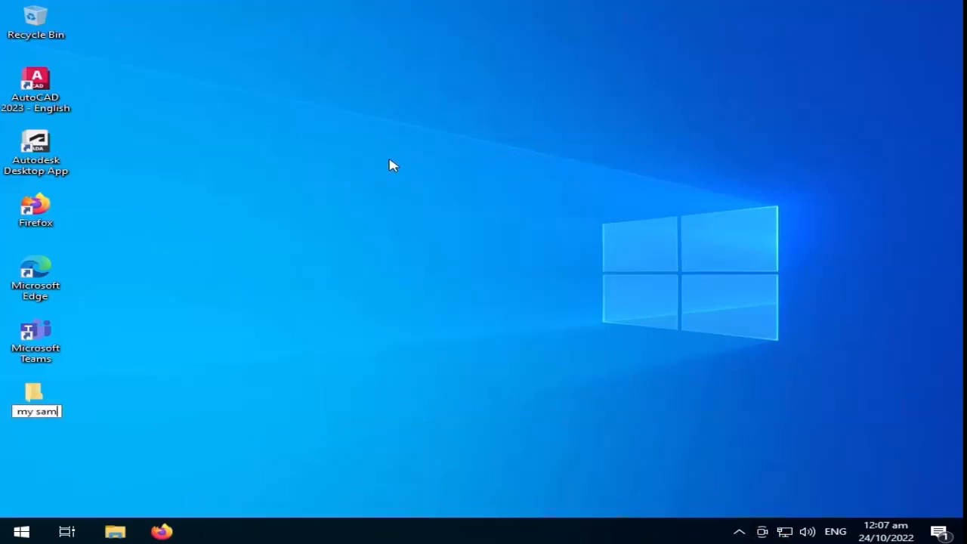
pyautogui.write('ple folder')
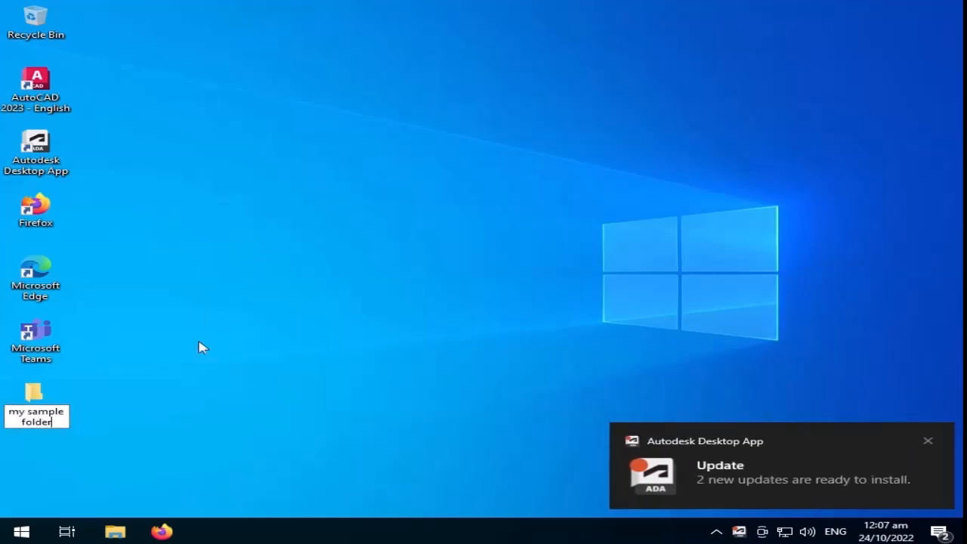
pyautogui.press('Return')
pyautogui.click(927, 440)
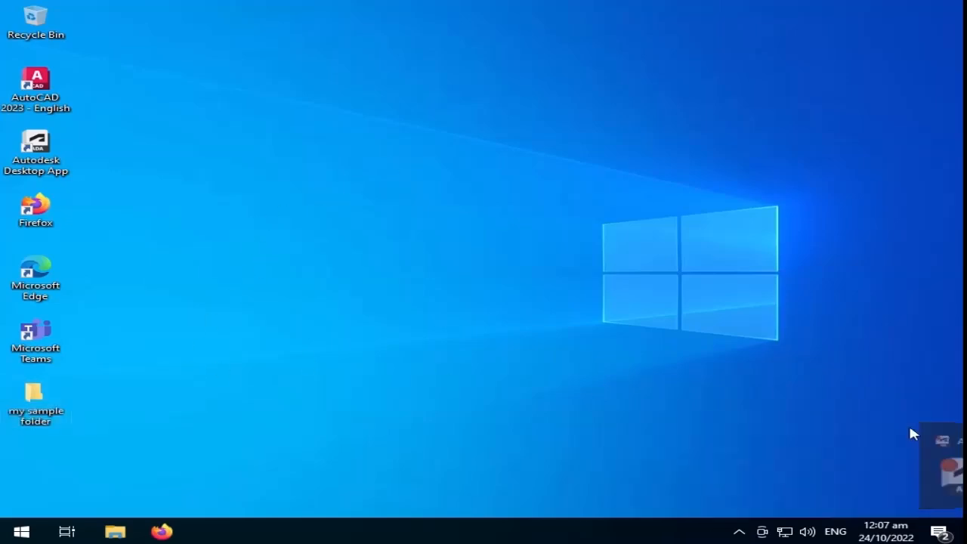
pyautogui.hotkey('ctrl', 'alt', 'shift', 'F6')
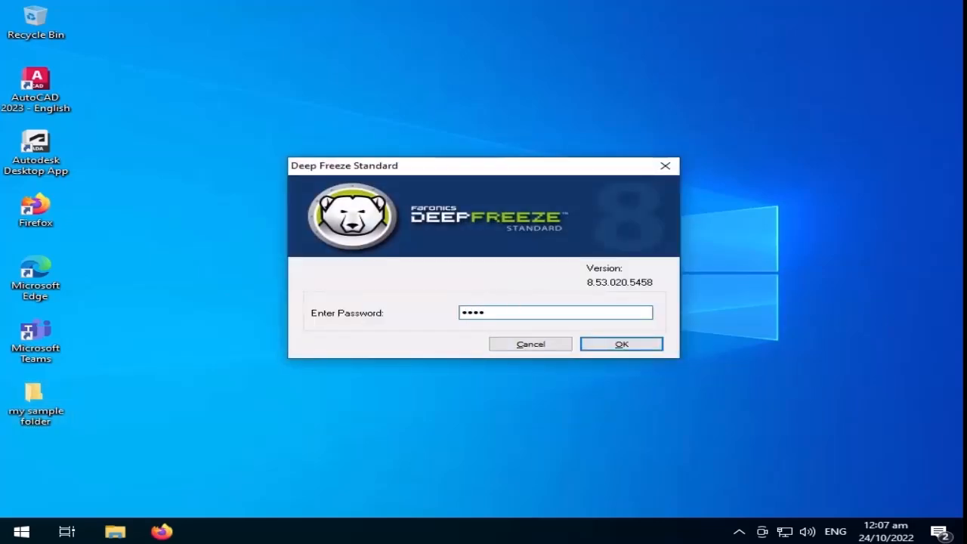
# Step: Unlock Deep Freeze, switch to Boot Frozen, then Apply and Reboot and confirm
pyautogui.press('Return')
pyautogui.click(277, 177)
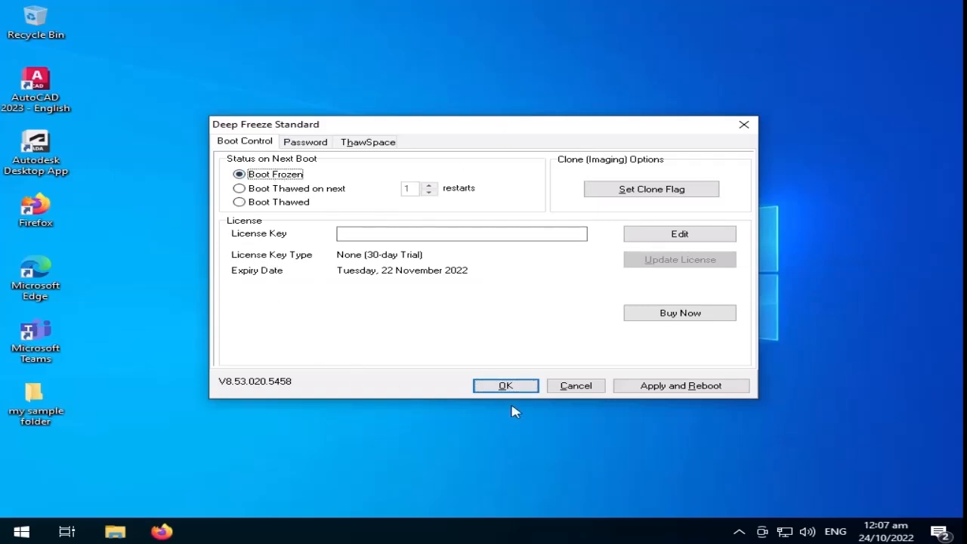
pyautogui.click(676, 395)
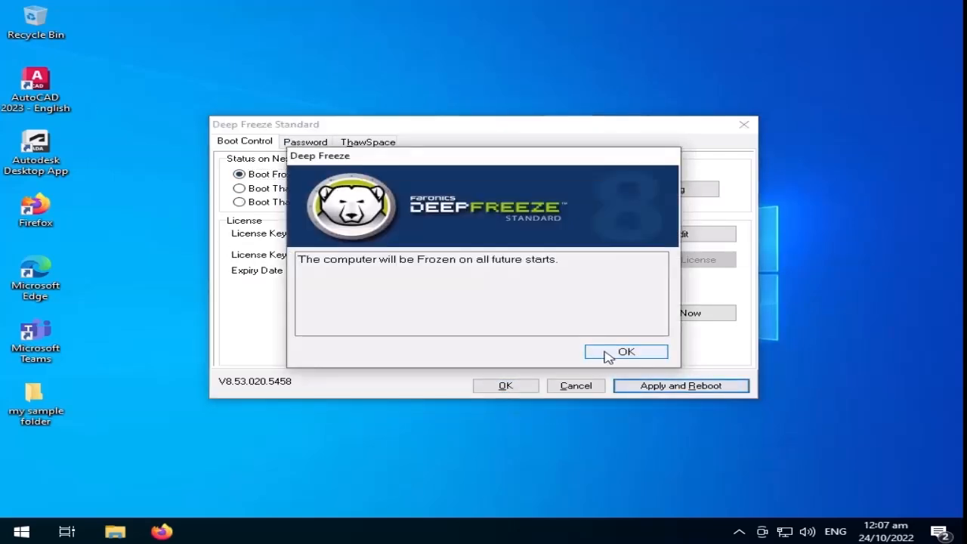
pyautogui.click(604, 352)
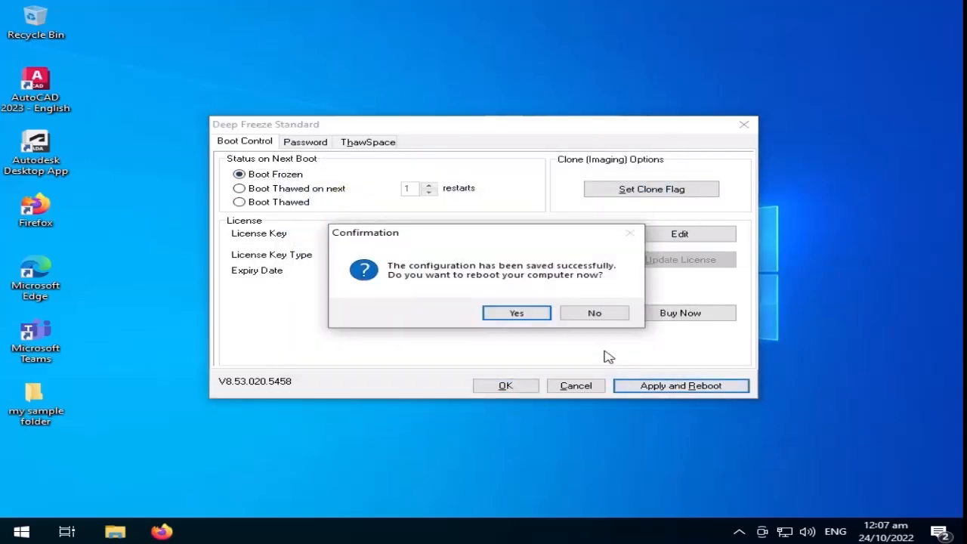
pyautogui.click(517, 313)
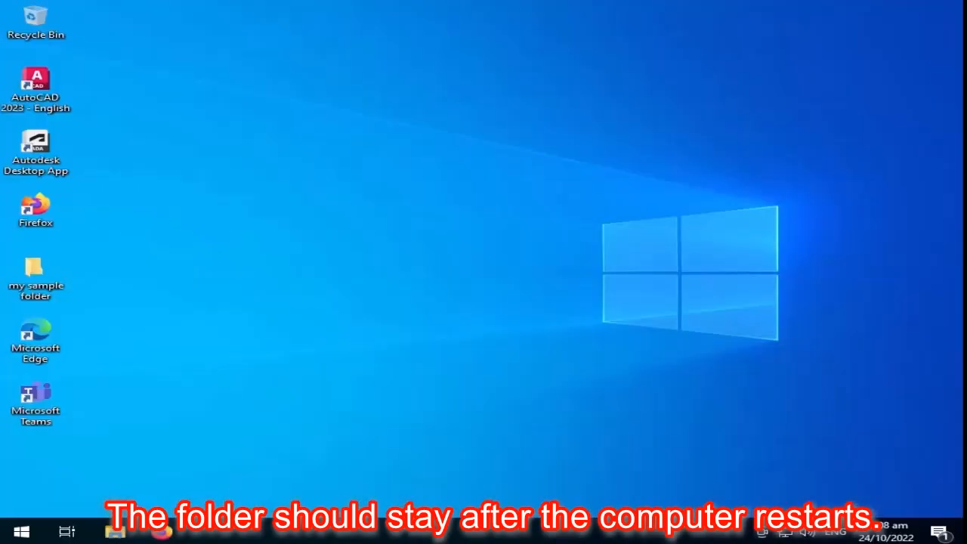
# Step: Open 'my sample folder', then enter the Deep Freeze password to view the Boot Frozen status
pyautogui.doubleClick(47, 286)
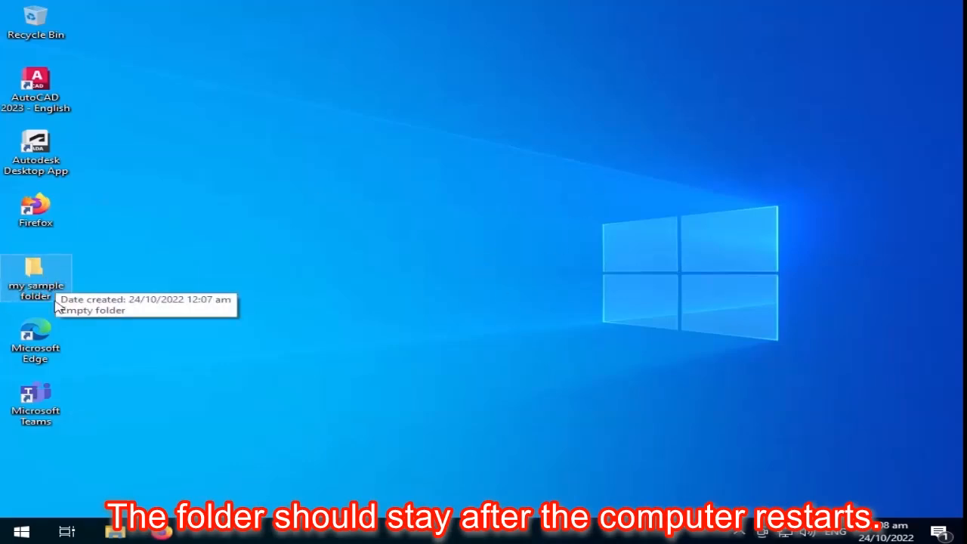
pyautogui.rightClick(417, 336)
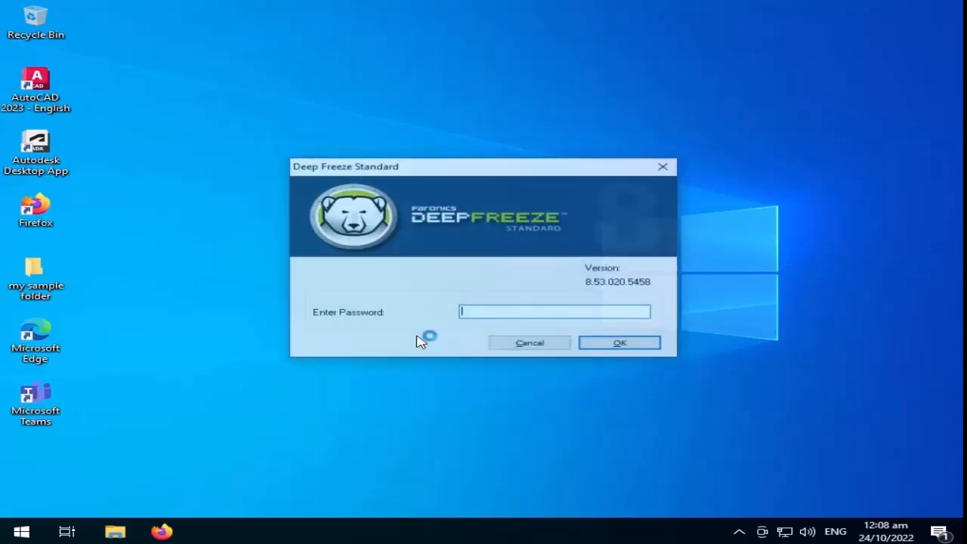
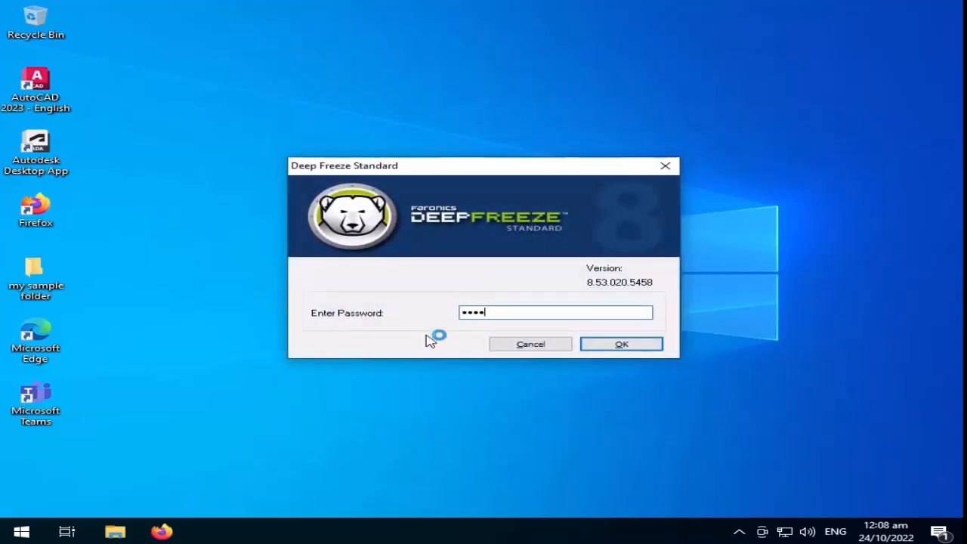
pyautogui.press('Return')
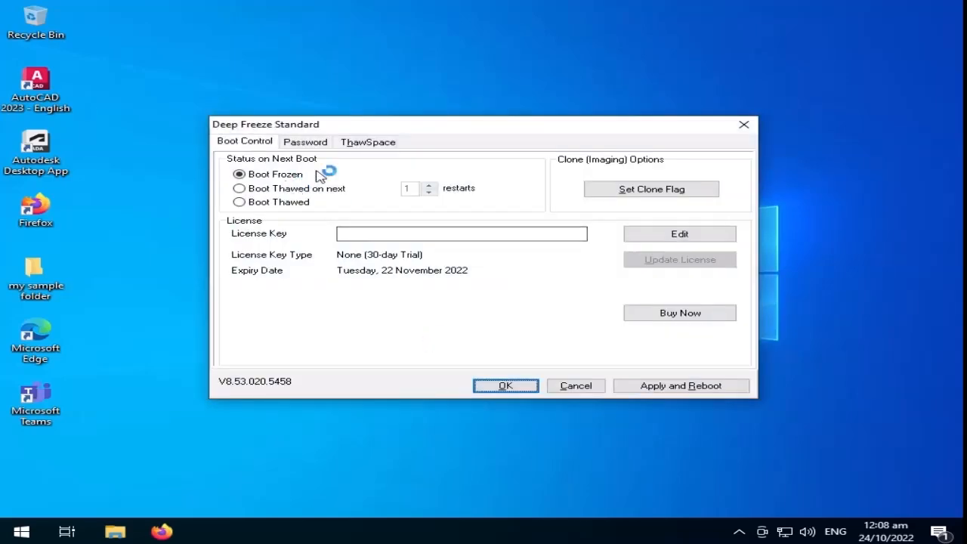